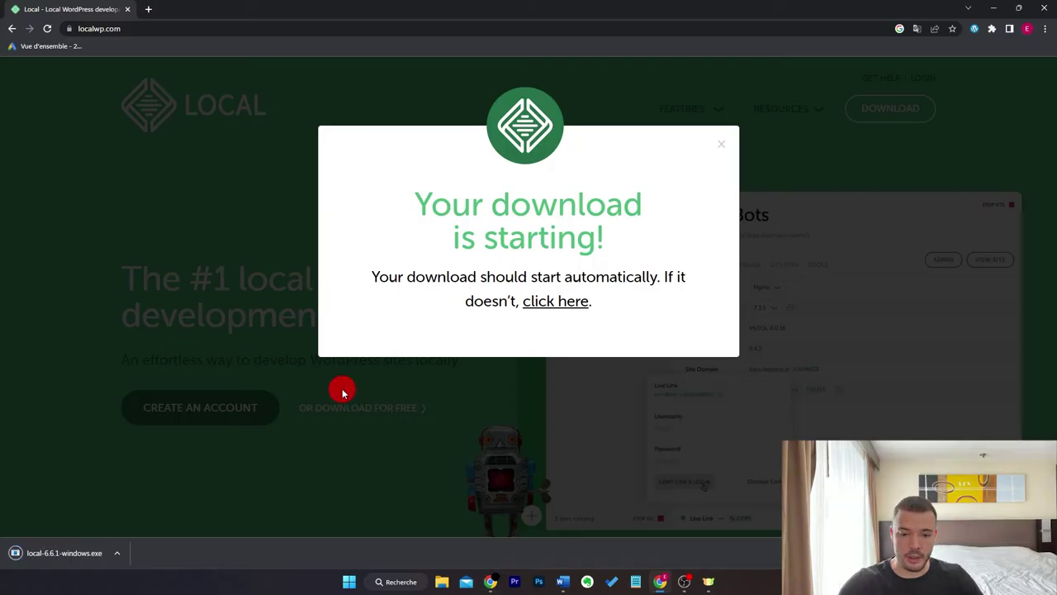
Step: Install Local 6.6.1 into the default folder and launch it
click(48, 554)
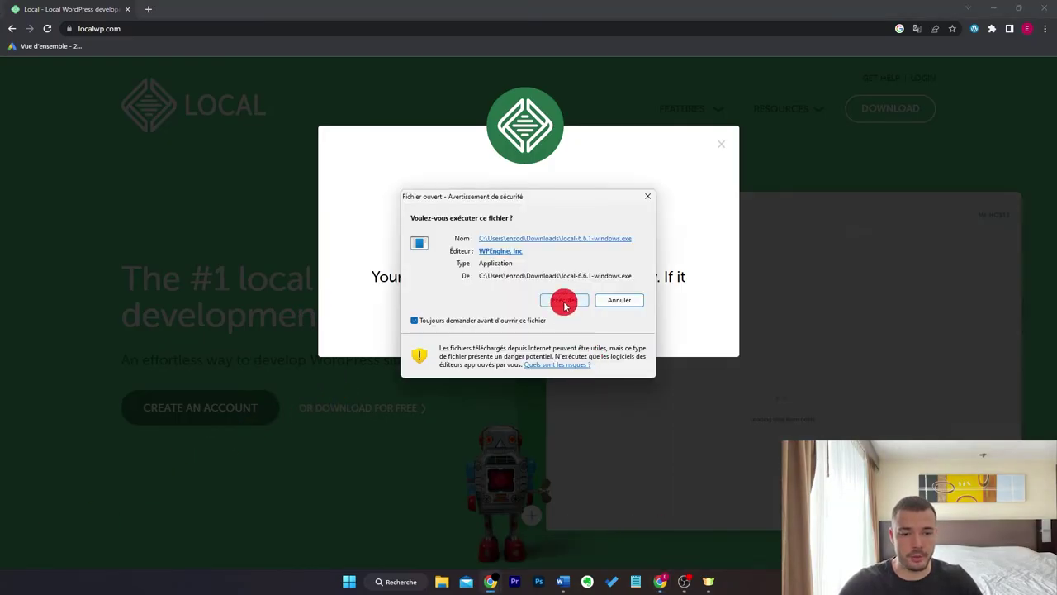
click(566, 302)
click(585, 379)
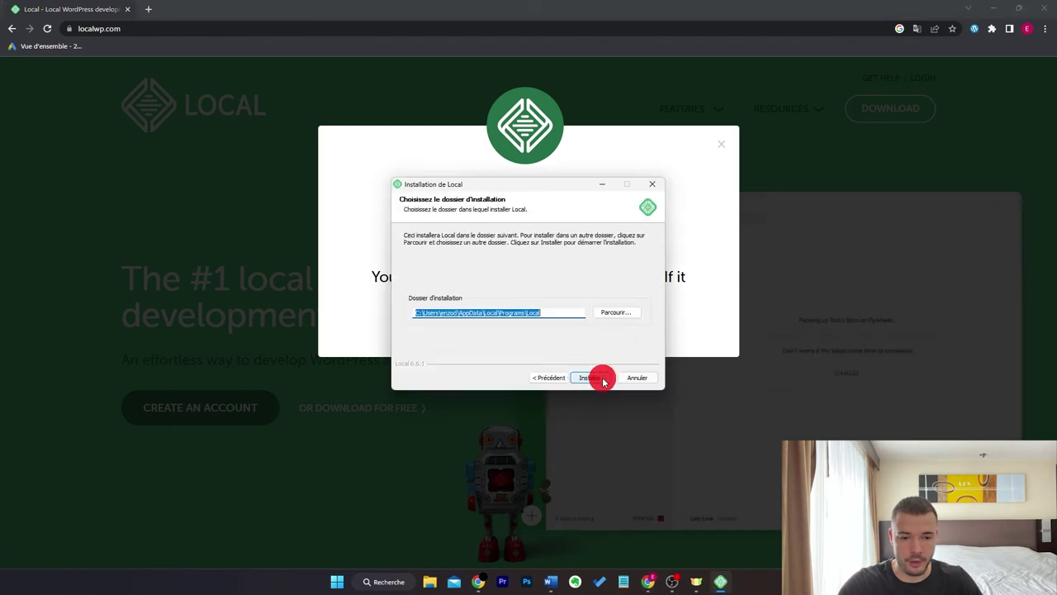
click(591, 378)
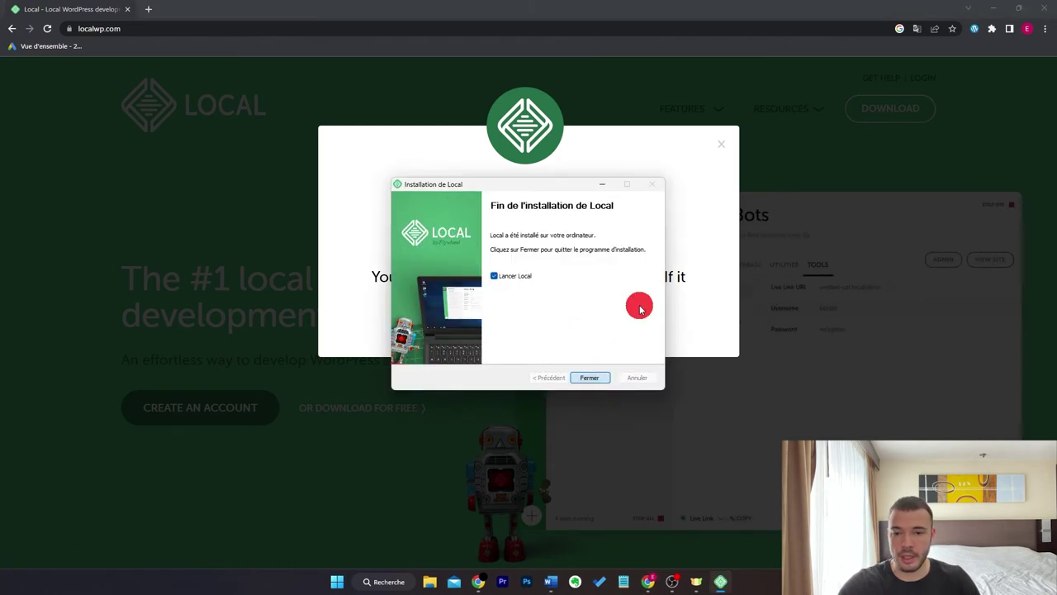
key(Return)
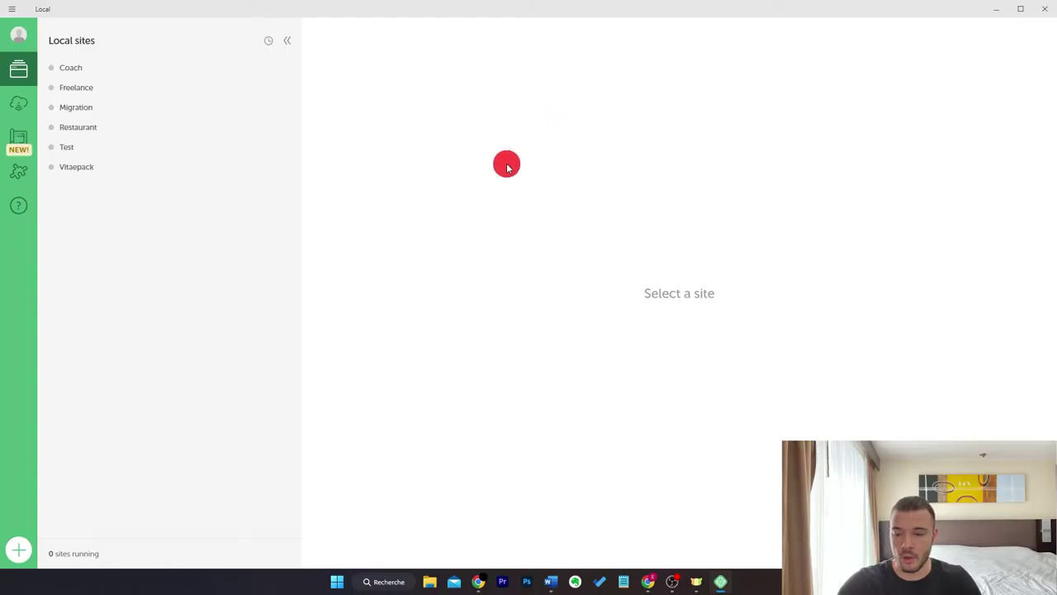
Step: Create a new Local site named EasyWordPress, leaving the advanced domain and path settings unchanged
click(17, 549)
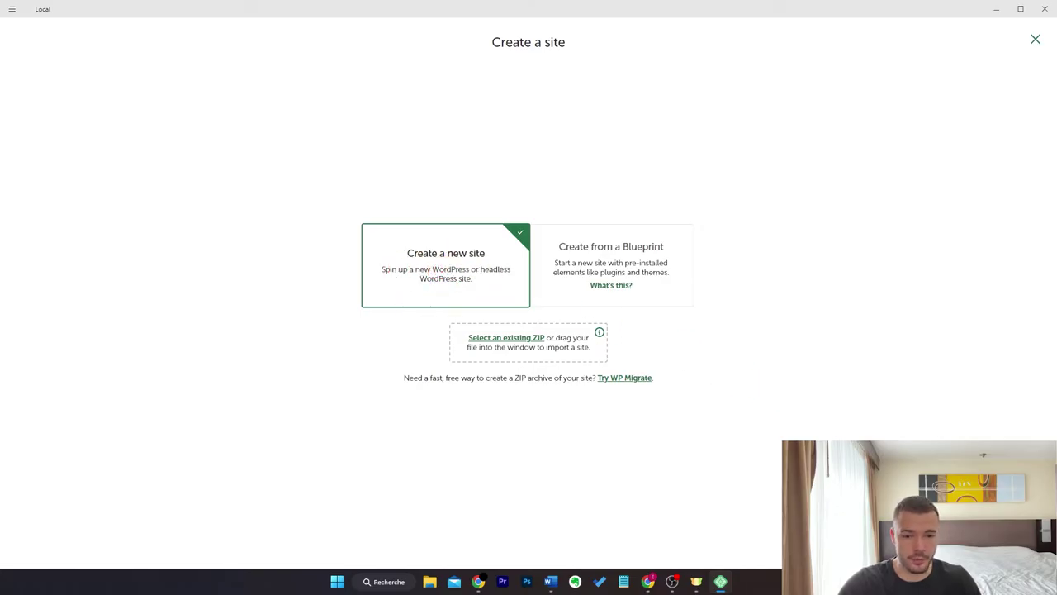
click(995, 510)
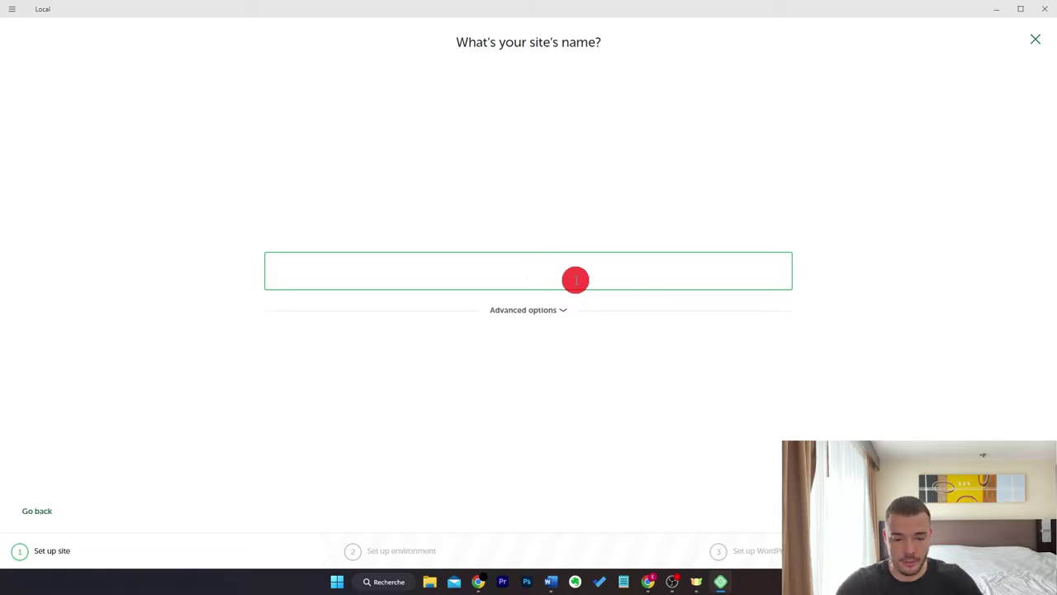
text(EasyWordPress)
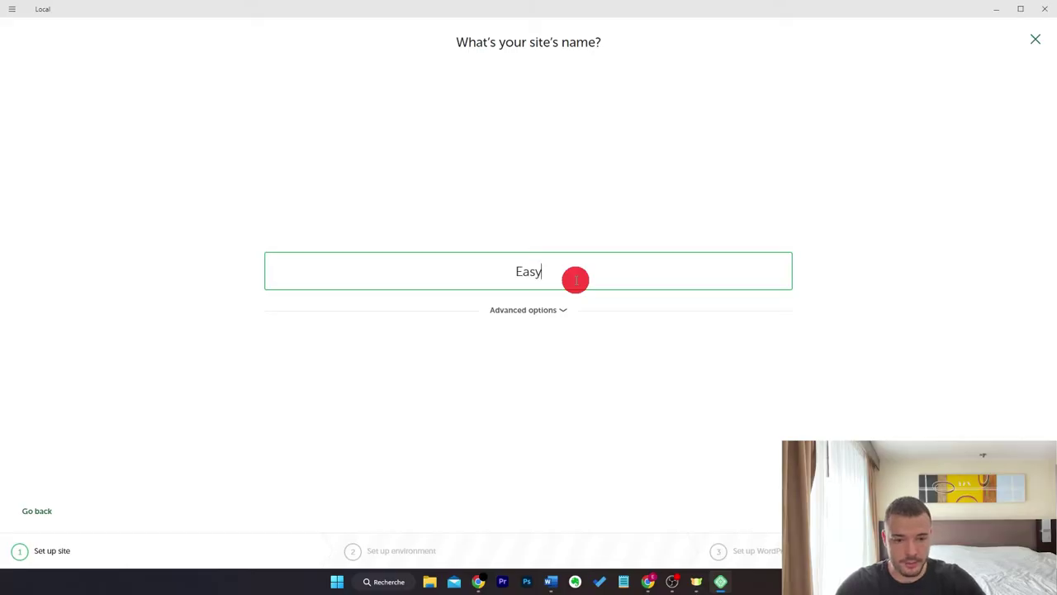
click(554, 308)
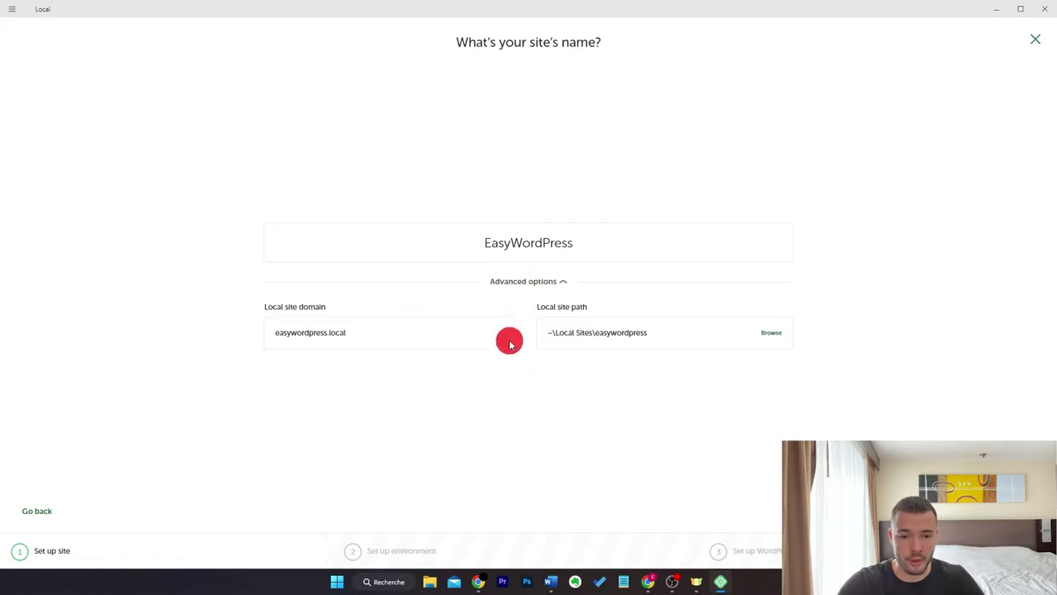
click(541, 283)
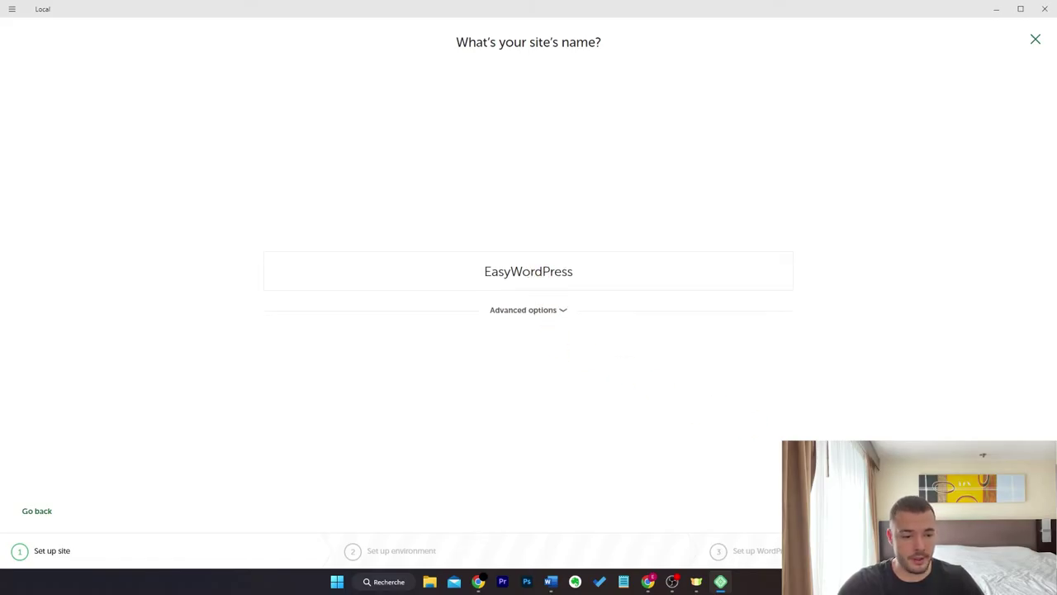
key(Return)
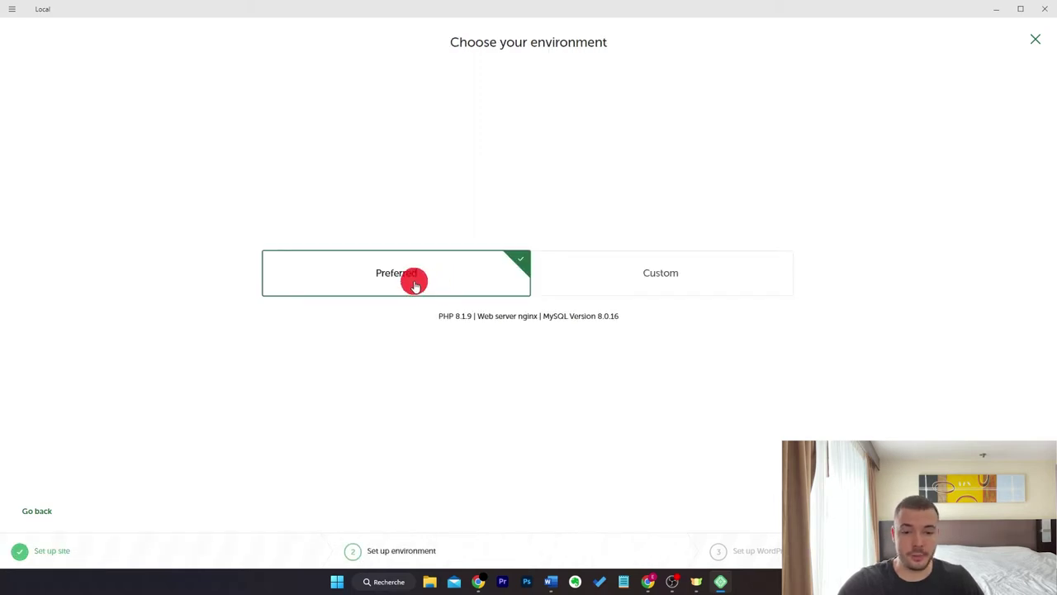
Step: Review the Custom server options, then keep Preferred (PHP 8.1.9, nginx, MySQL 8.0.16)
click(639, 280)
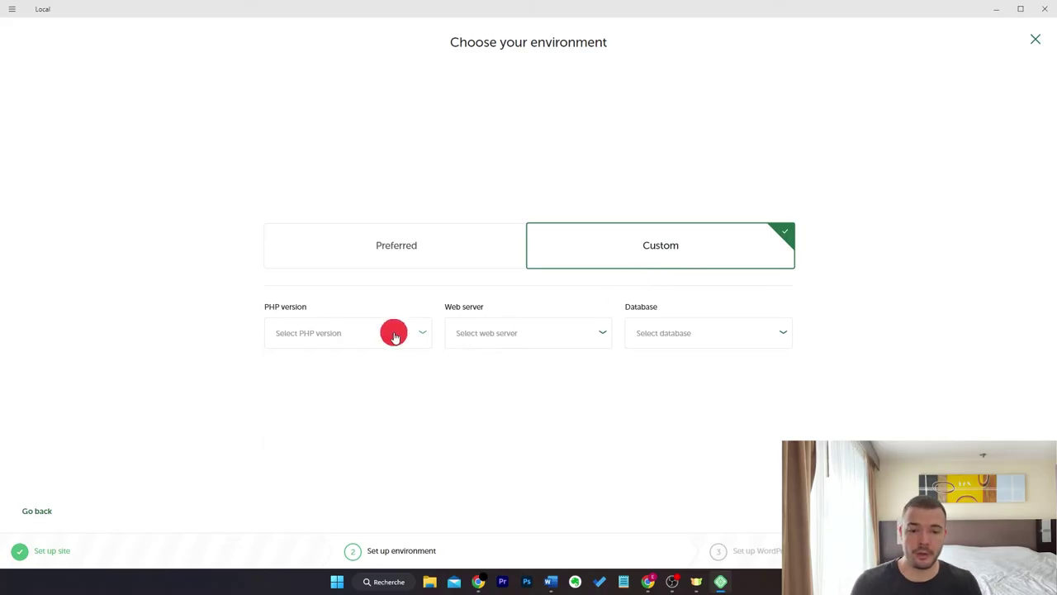
click(517, 332)
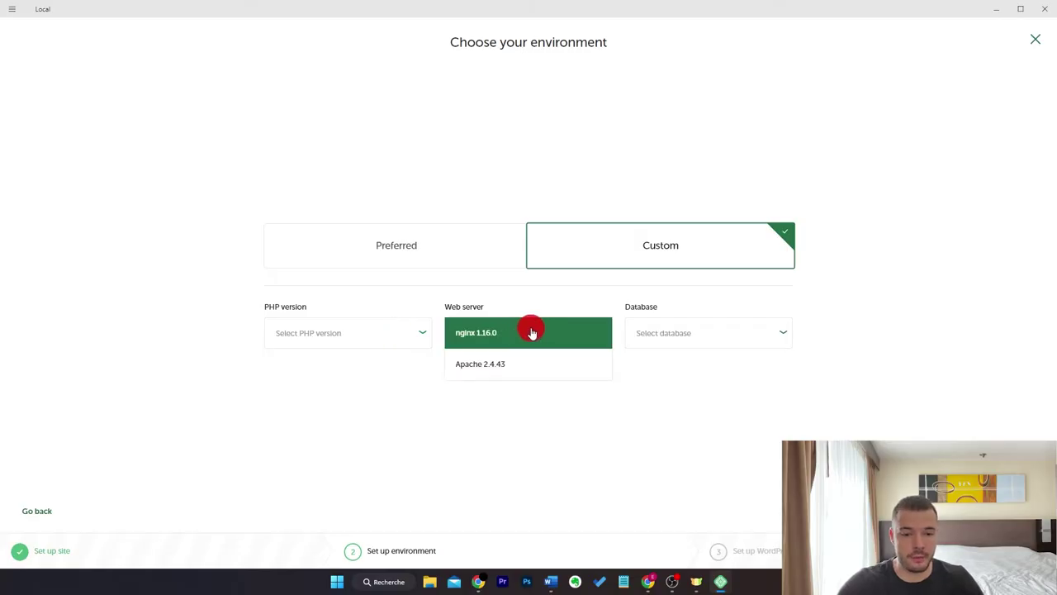
click(685, 332)
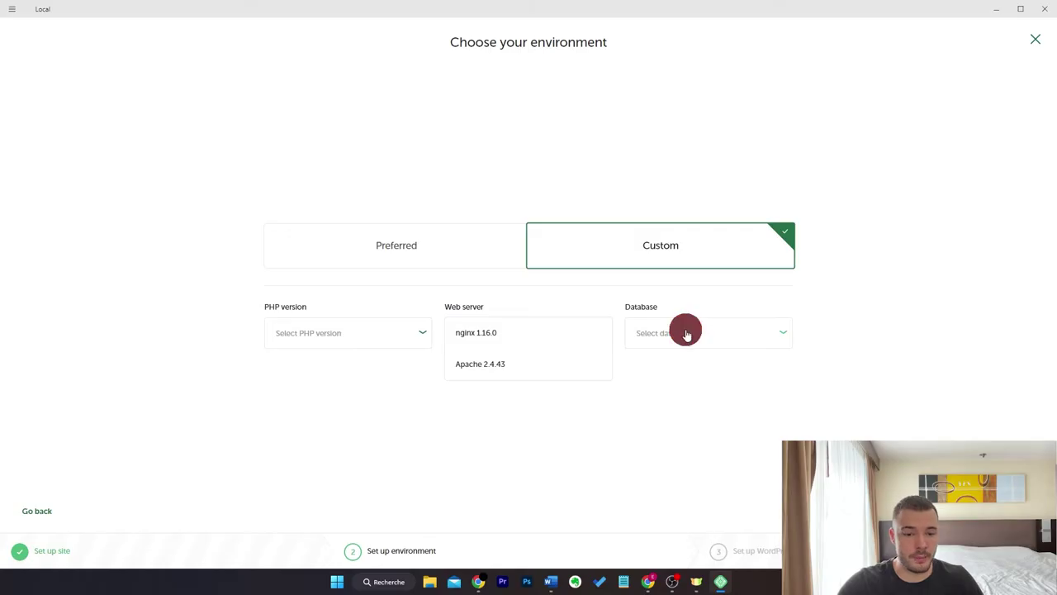
click(443, 256)
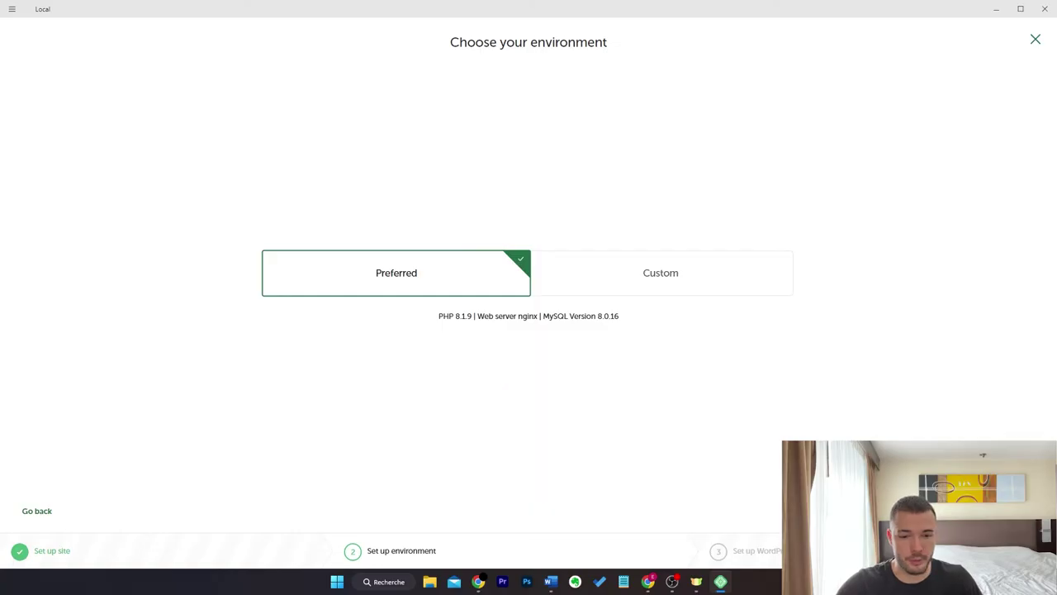
click(1004, 510)
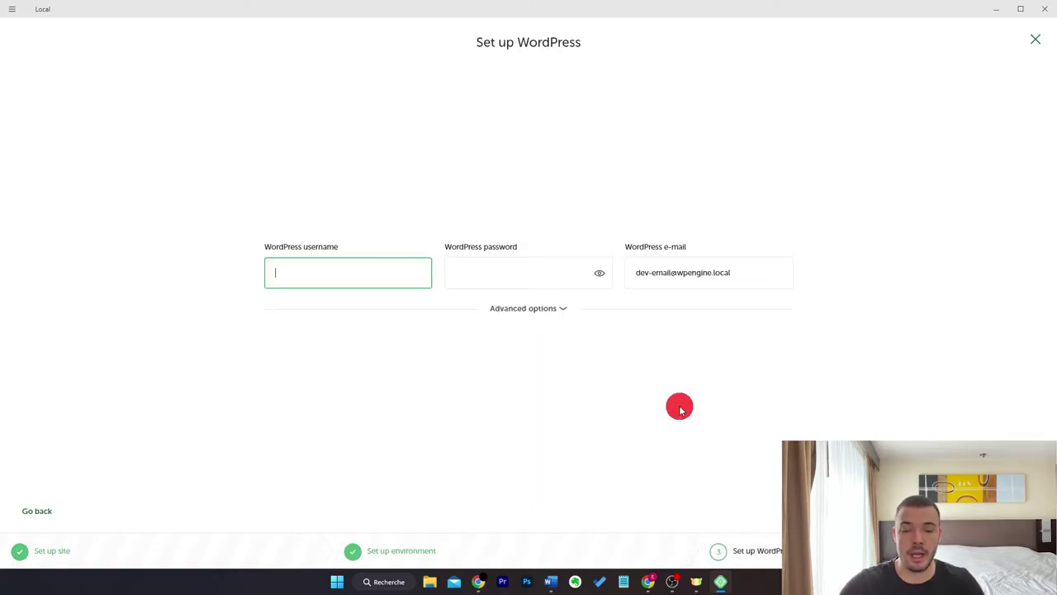
Step: Enter the WordPress admin username and password, keeping the default e-mail address
text(Easy)
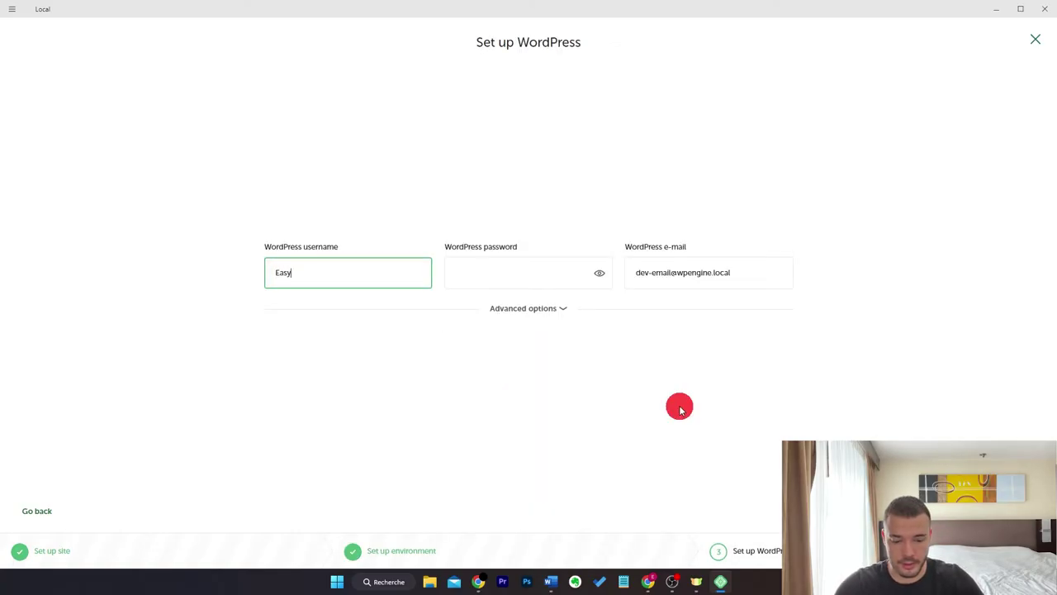
text(wp22)
key(Tab)
key(ctrl+v)
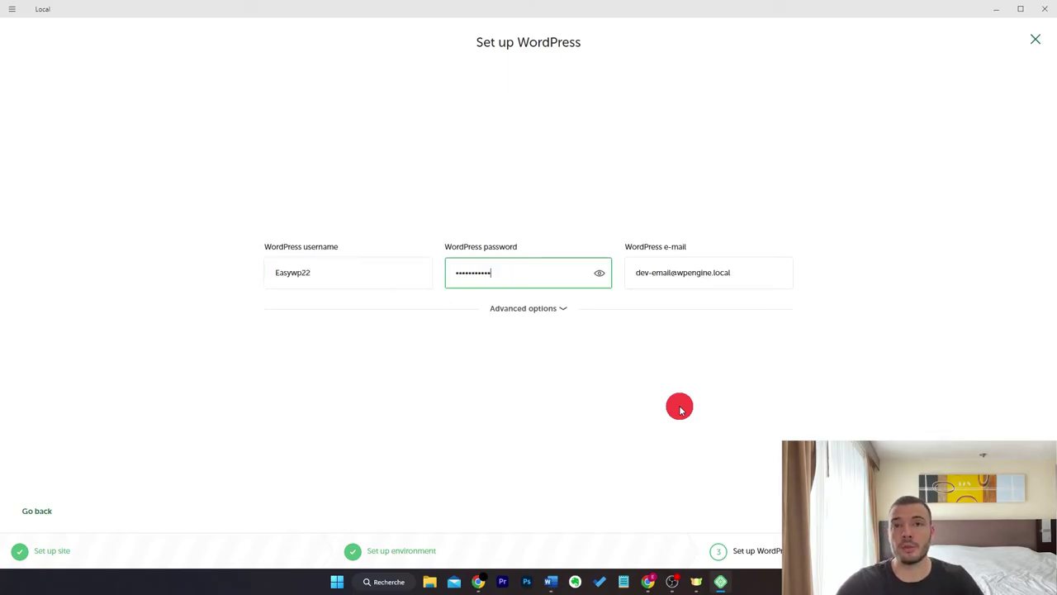
click(681, 409)
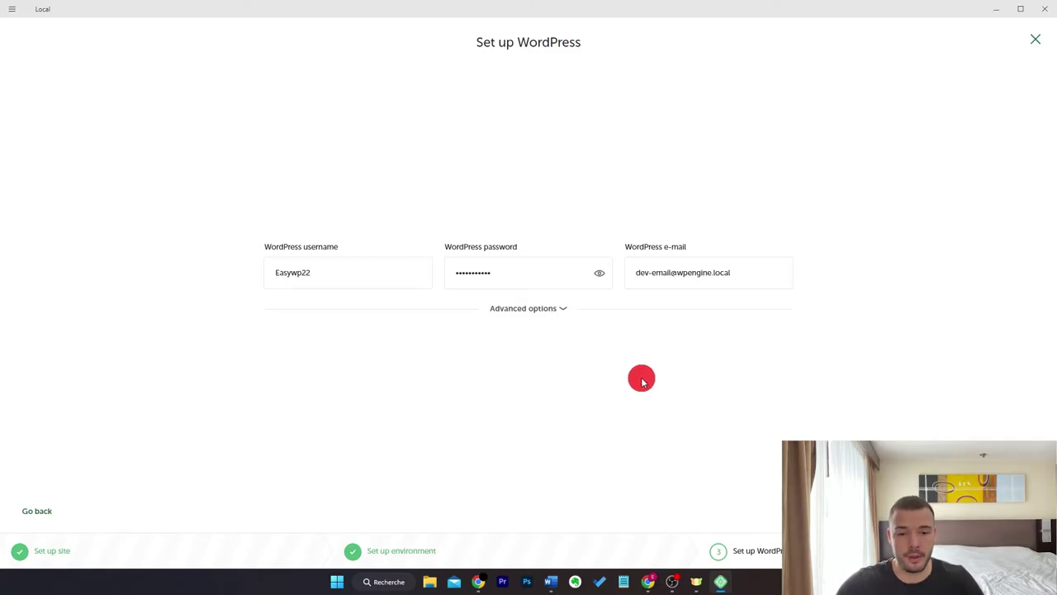
drag(748, 273, 649, 281)
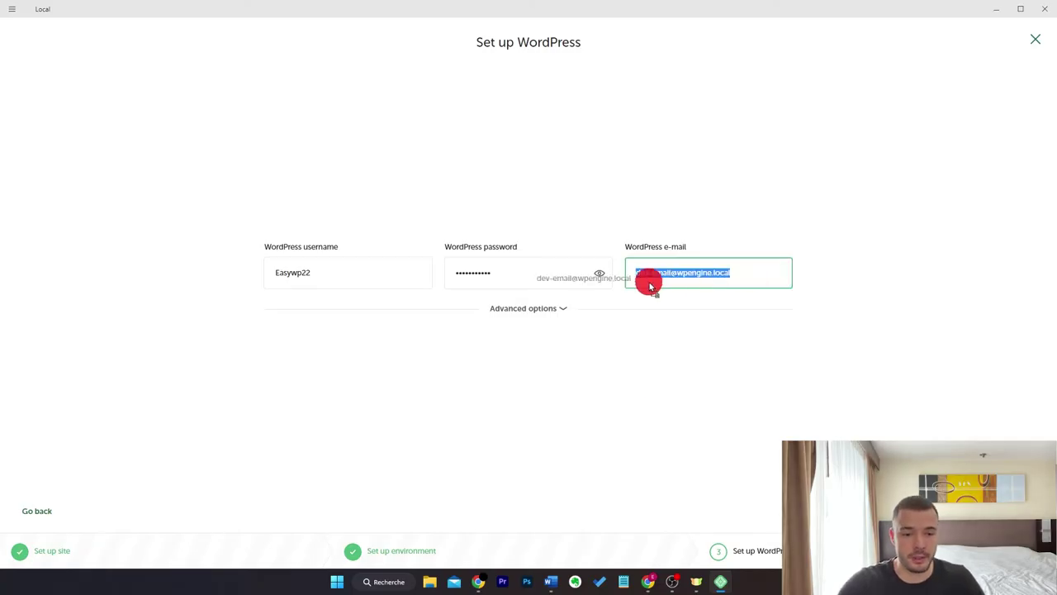
click(753, 281)
click(727, 363)
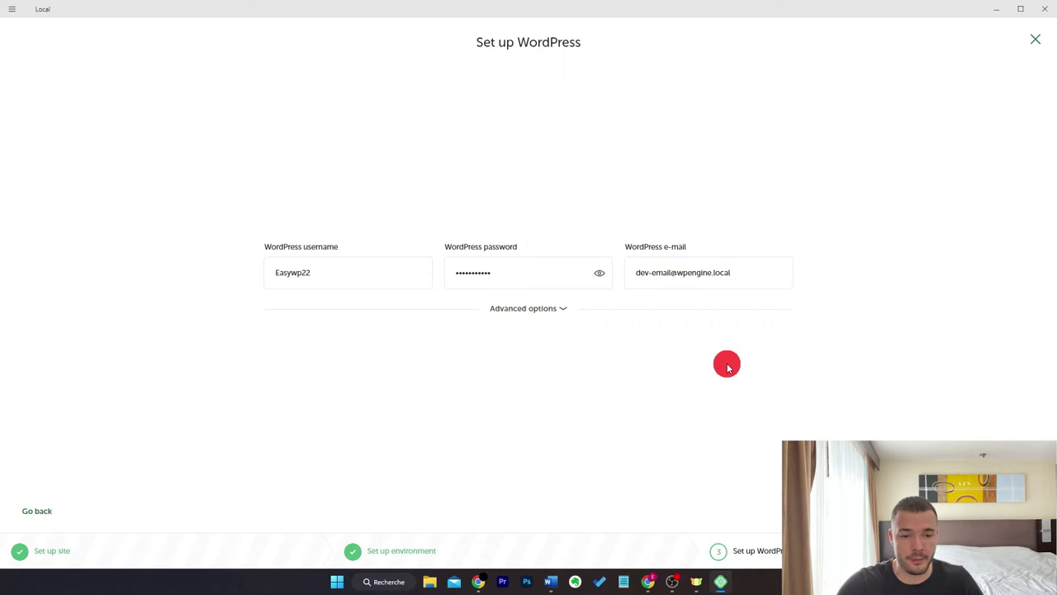
Step: Leave Multisite off and add the EasyWordPress site
click(553, 310)
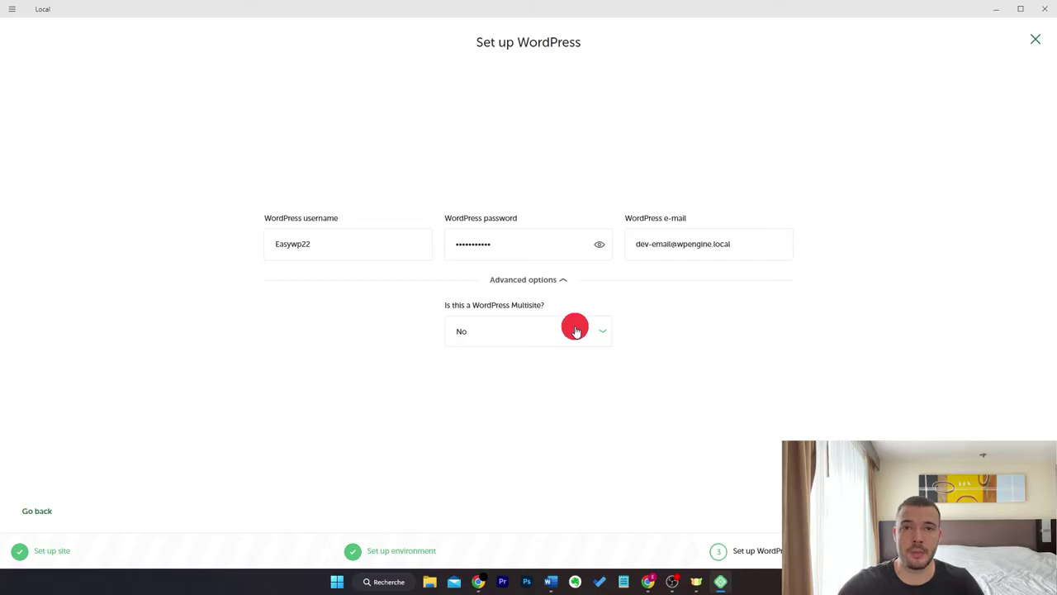
click(528, 280)
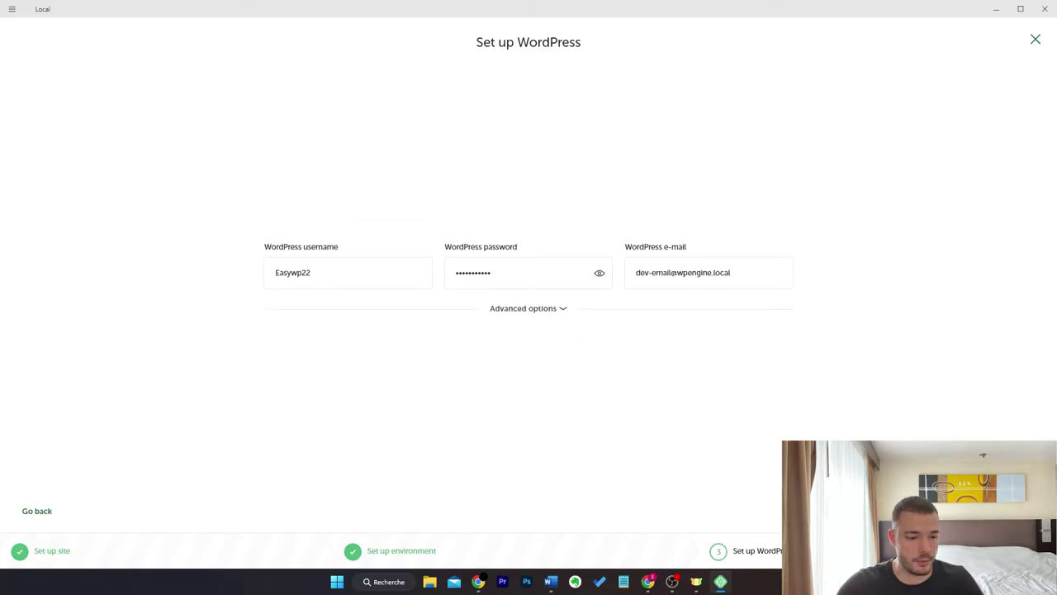
click(999, 550)
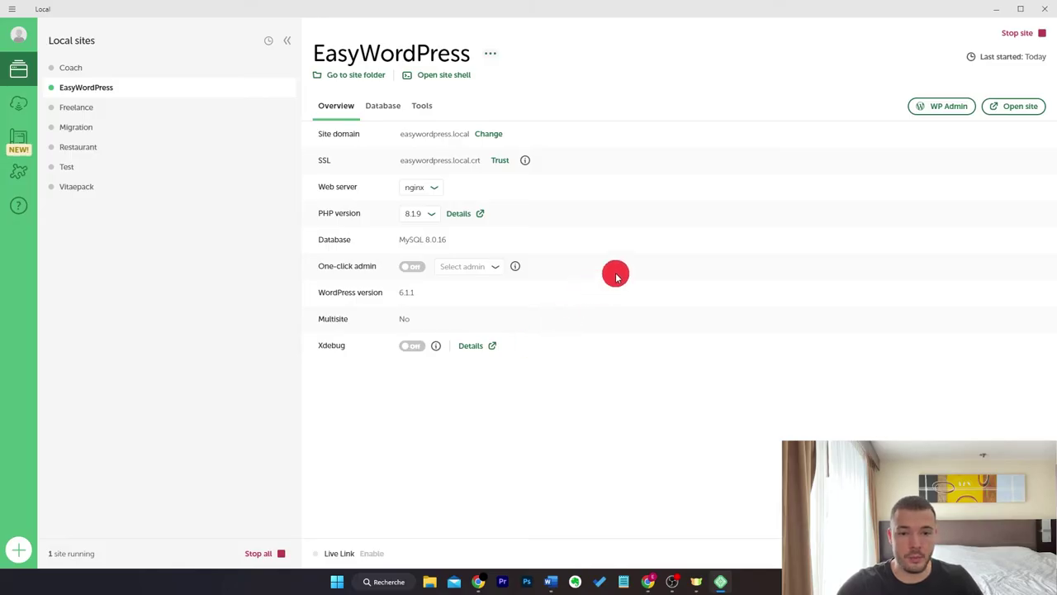
Step: Stop and restart EasyWordPress, then turn on one-click admin for the site's admin user
click(1028, 38)
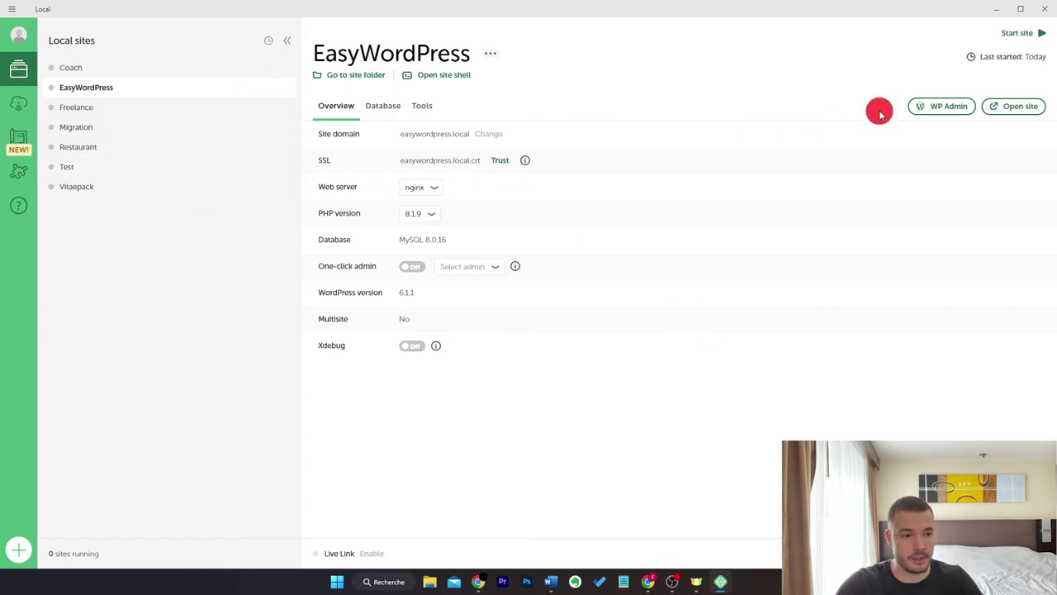
click(1026, 37)
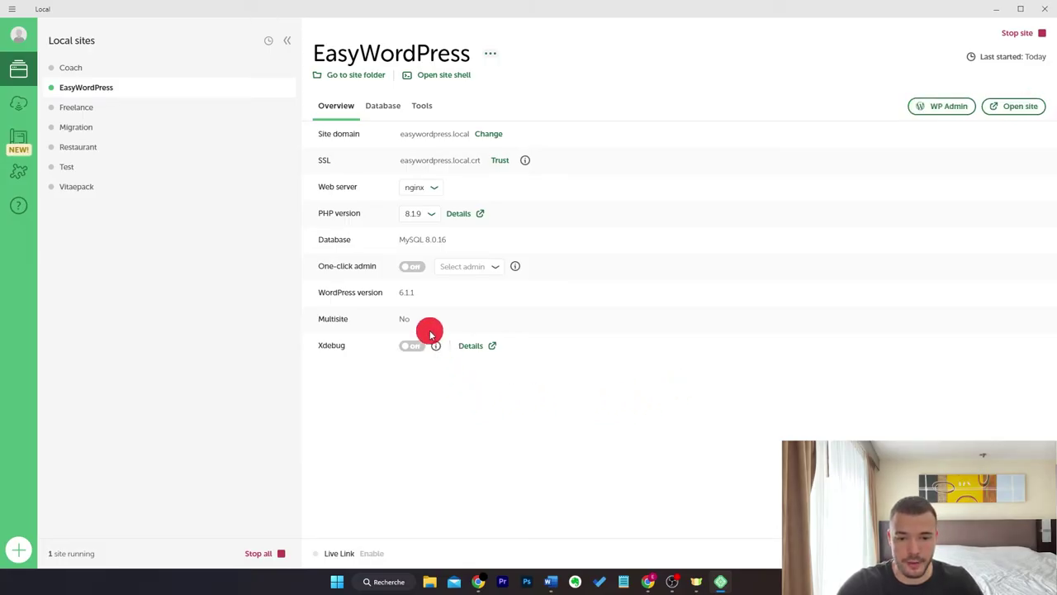
click(411, 269)
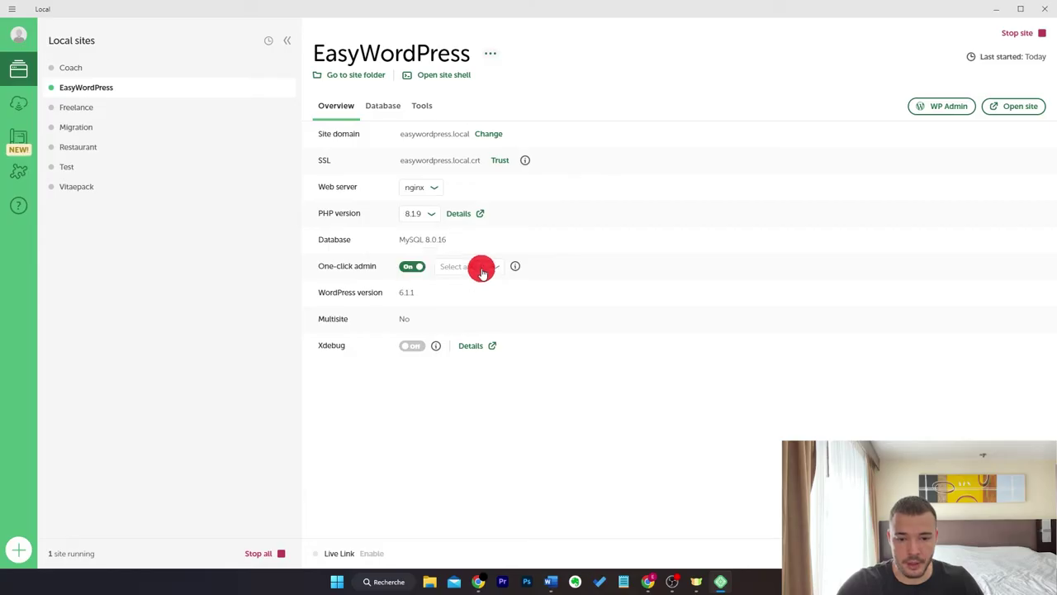
click(484, 270)
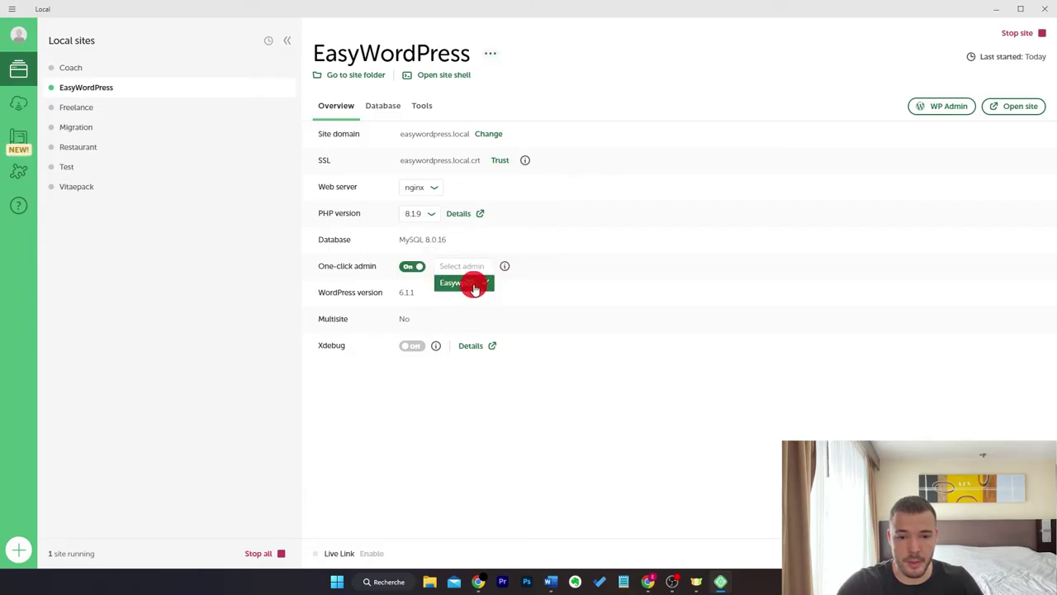
click(474, 284)
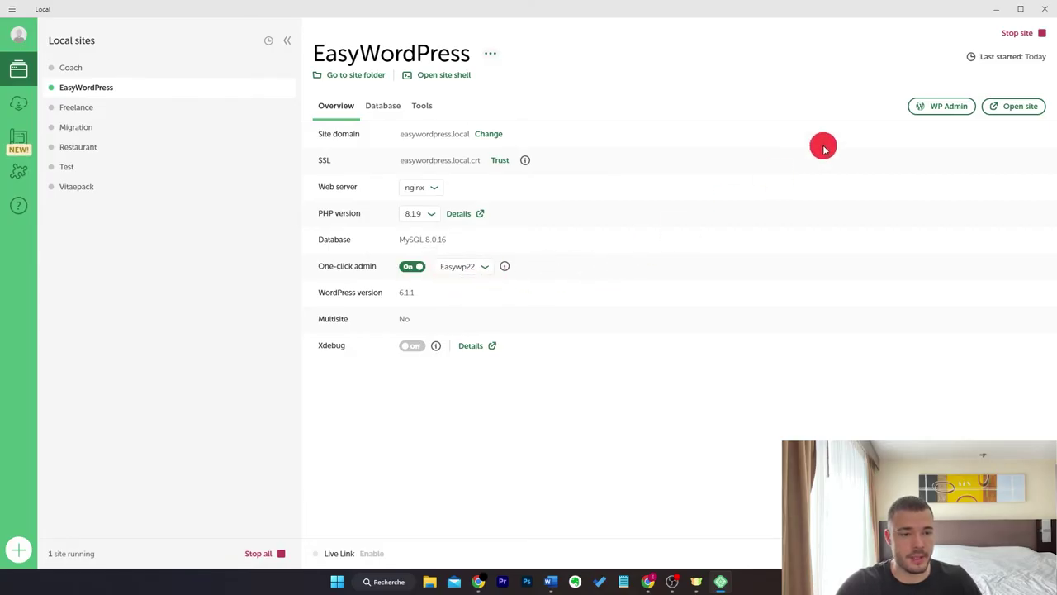
Step: In WP Admin, set the General Settings site language to Français and save
click(932, 108)
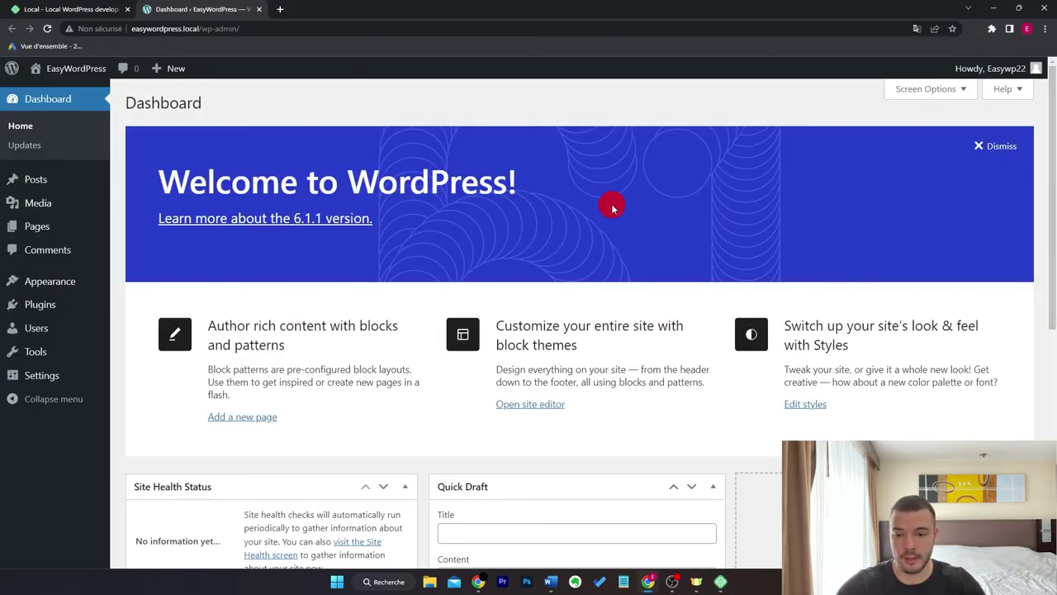
click(1002, 147)
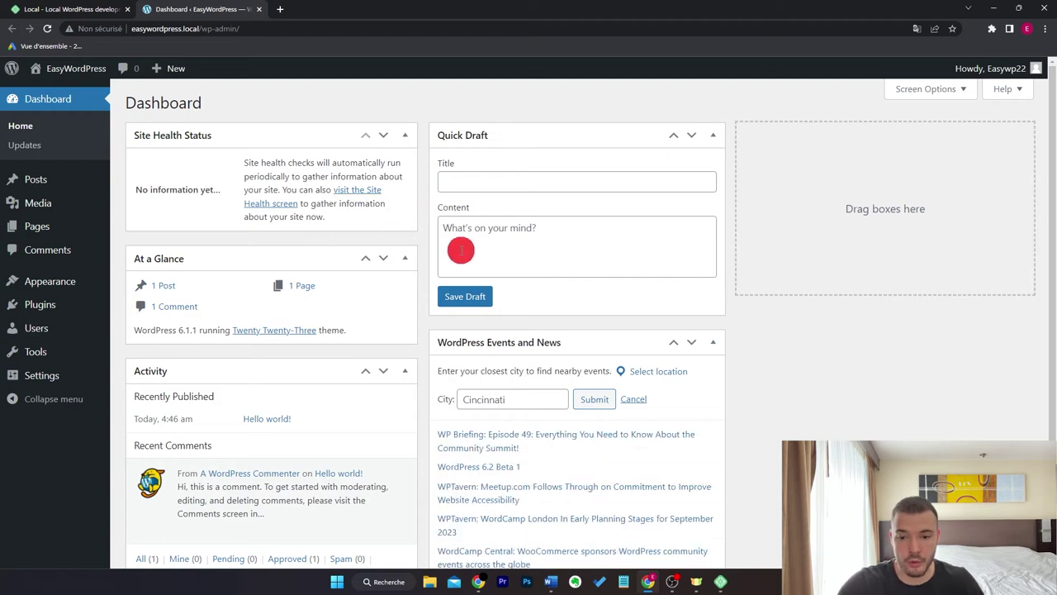
click(79, 378)
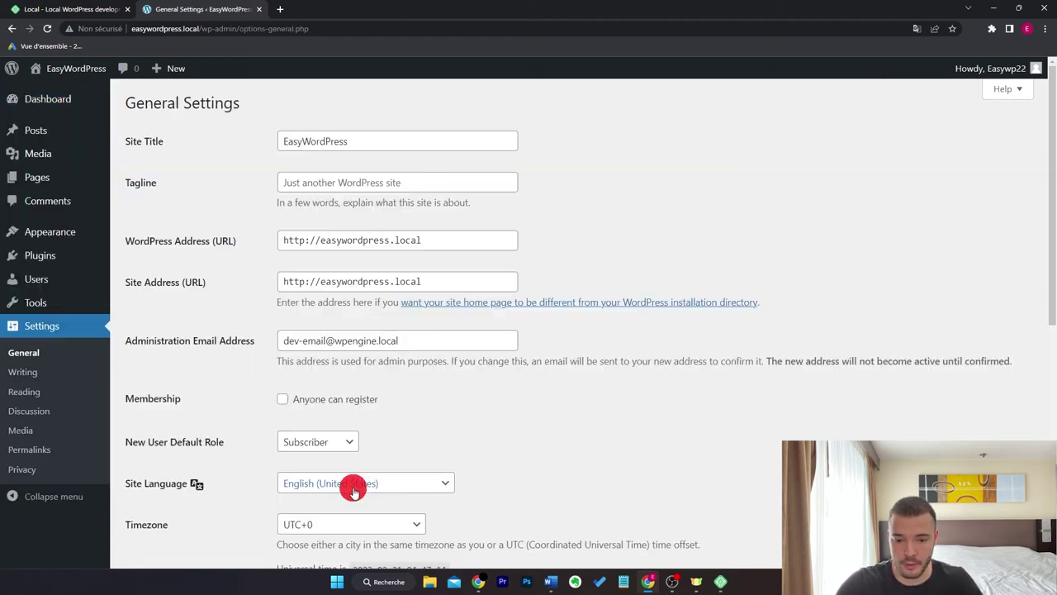
click(356, 489)
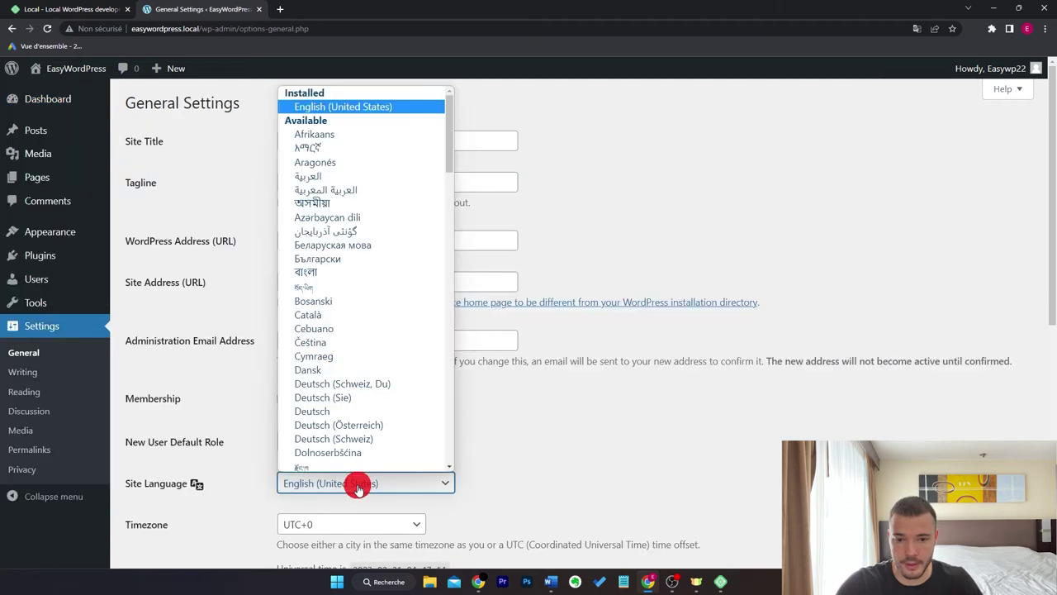
key(f)
click(371, 448)
scroll(388, 413, down, 6)
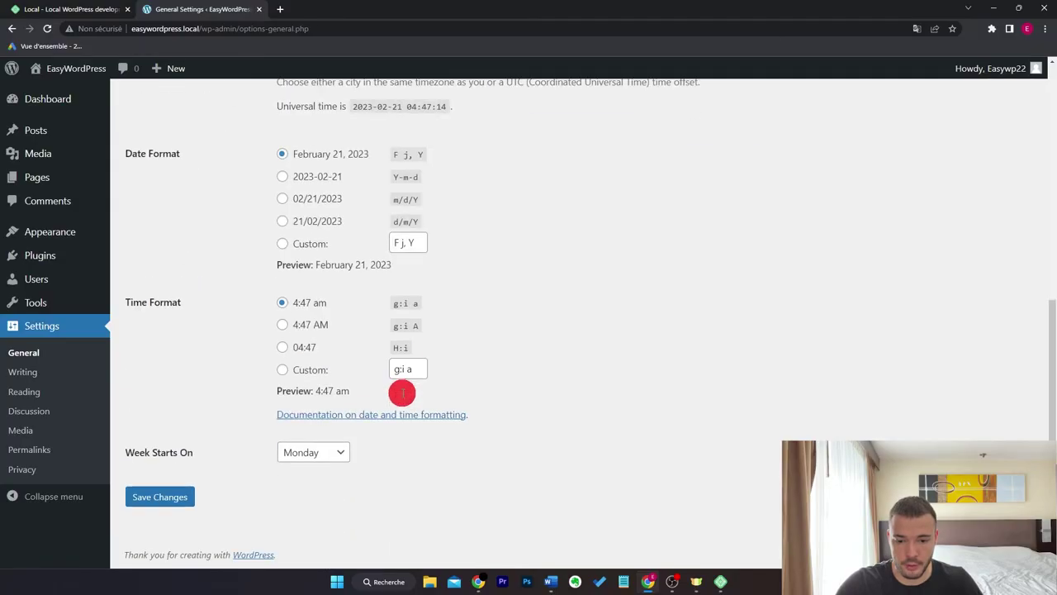
click(188, 495)
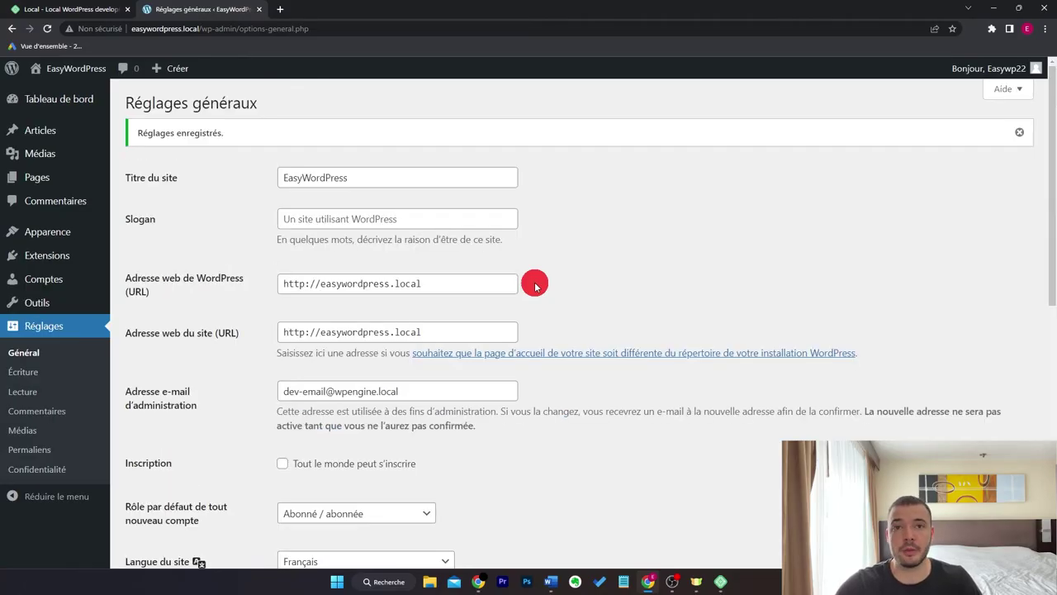
click(722, 583)
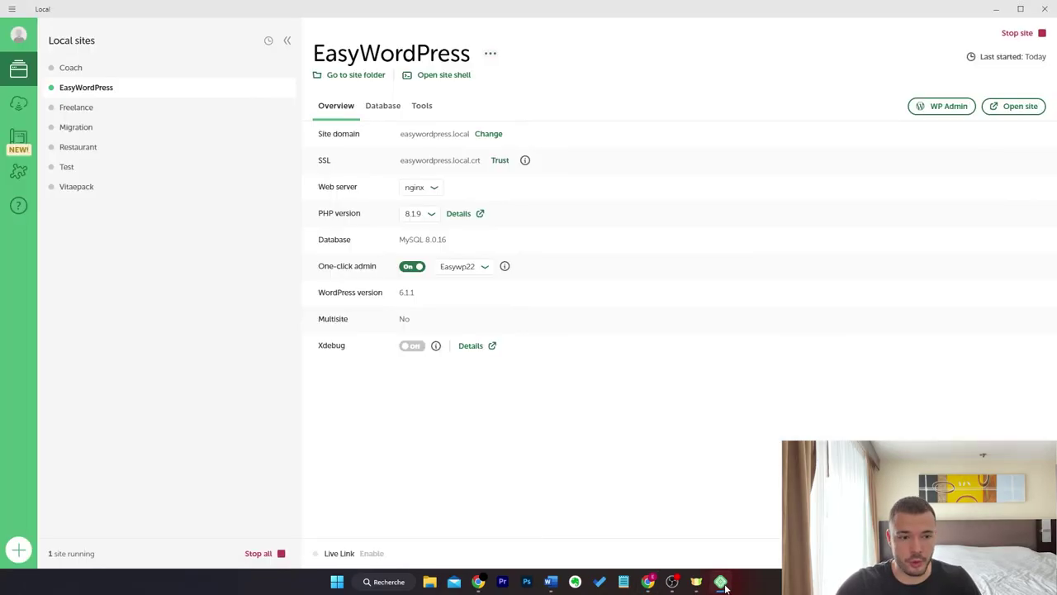
Step: View the EasyWordPress front page, then check its Database and Tools tabs in Local
click(1022, 108)
scroll(451, 302, down, 3)
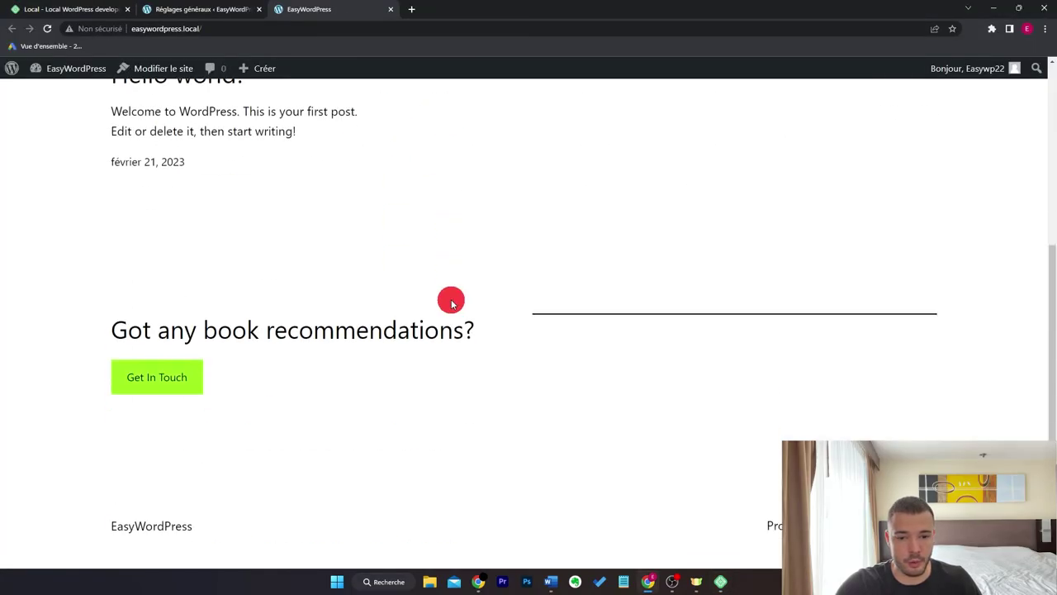
scroll(452, 302, up, 1)
scroll(451, 302, up, 3)
key(alt+Tab)
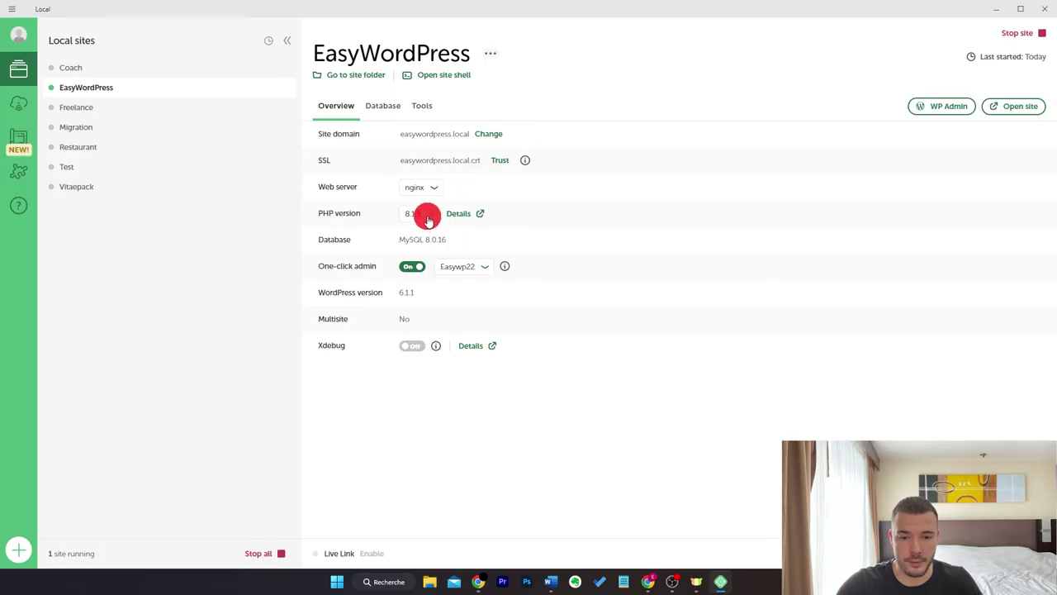
click(392, 113)
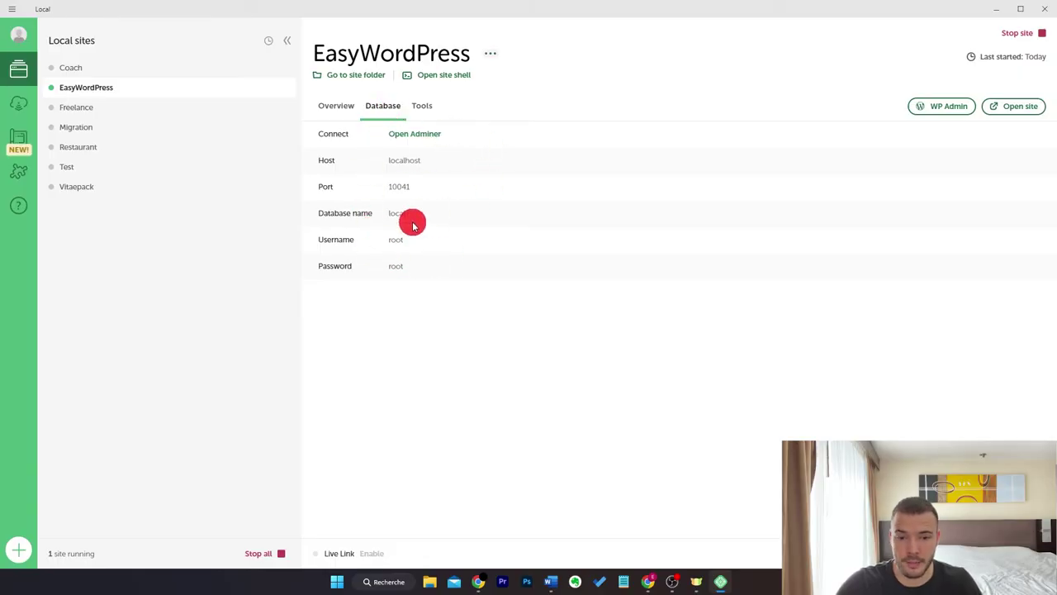
click(422, 105)
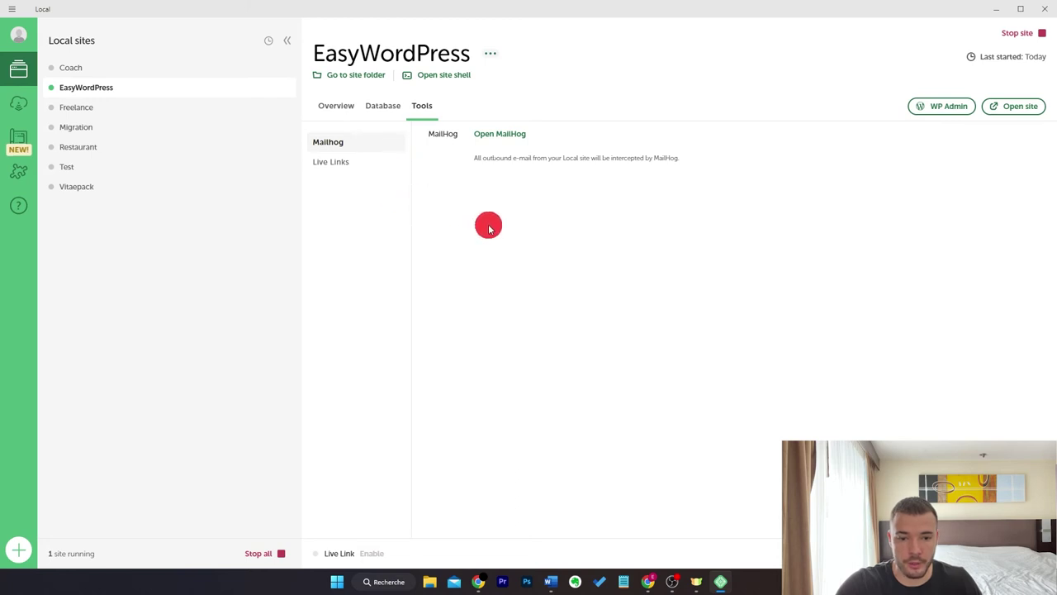
Step: Check the MailHog inbox (0 messages), then return to Local's Live Link option
click(514, 139)
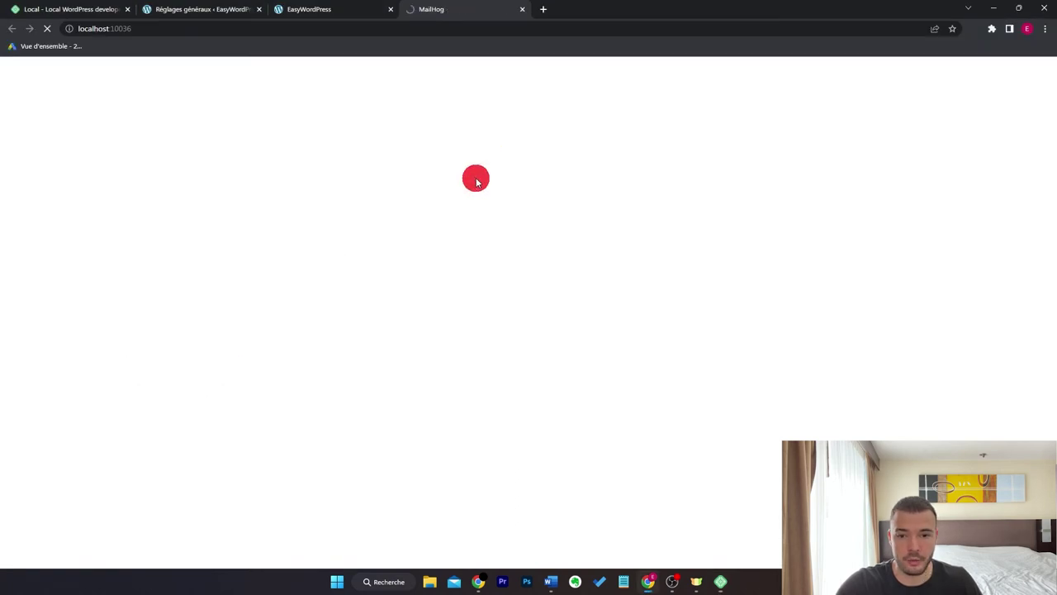
click(248, 83)
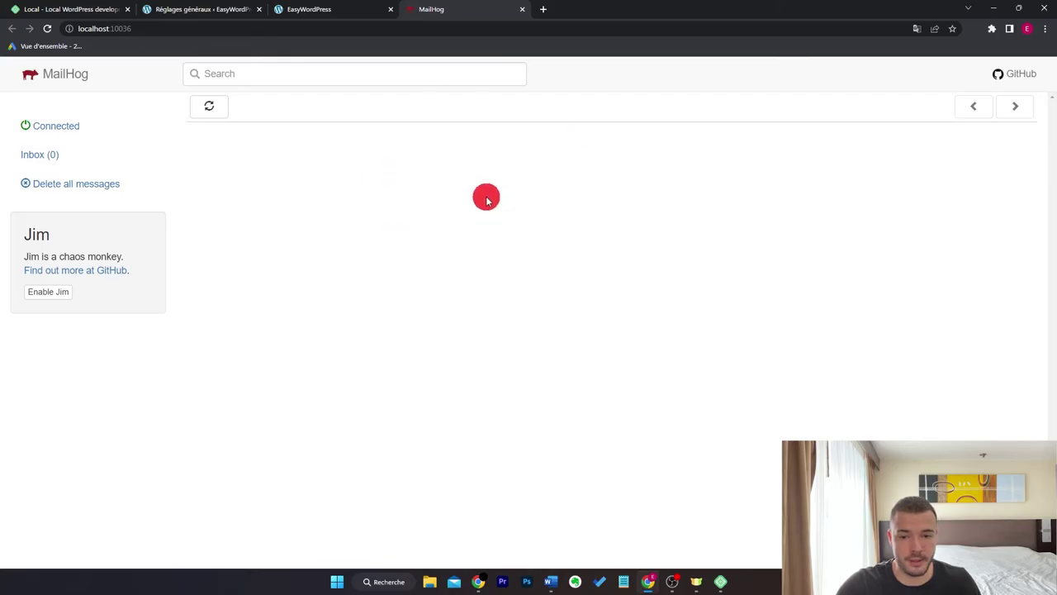
key(alt+Tab)
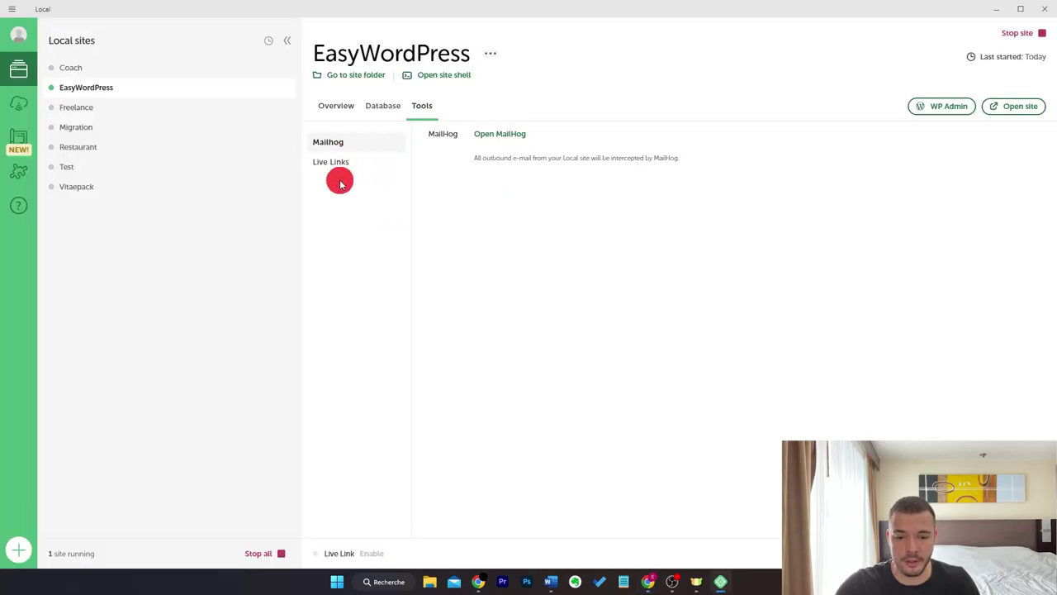
mouse_move(375, 556)
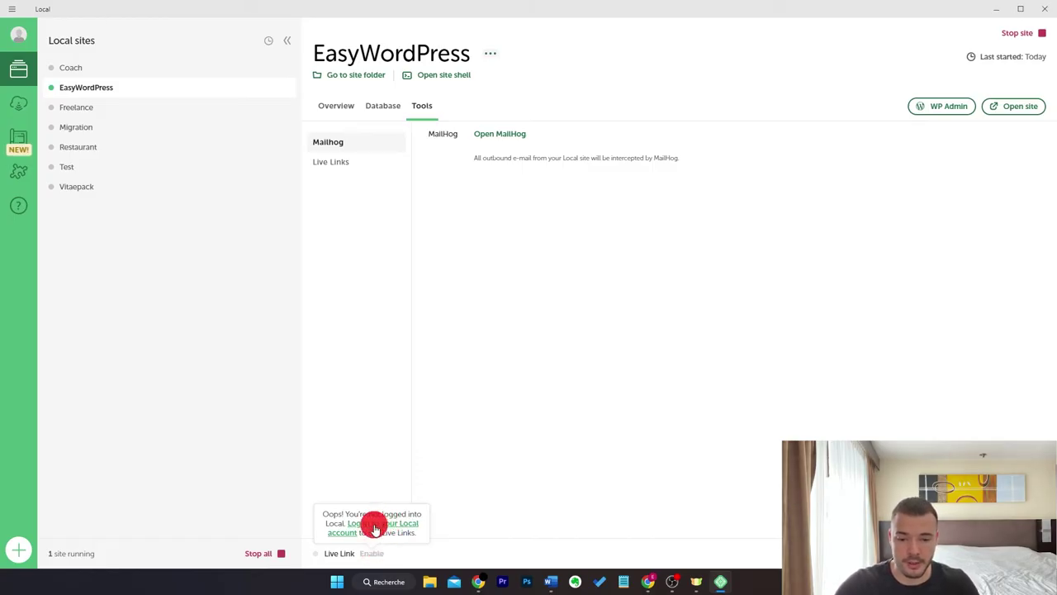
Step: Sign up for a Local account with Google so Live Links can be used
click(382, 525)
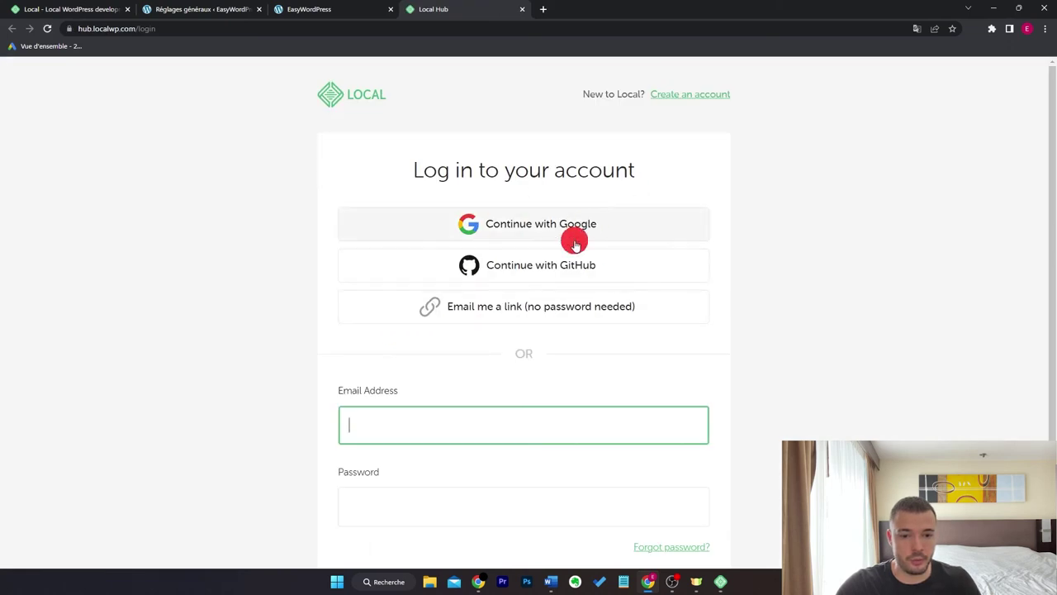
click(679, 95)
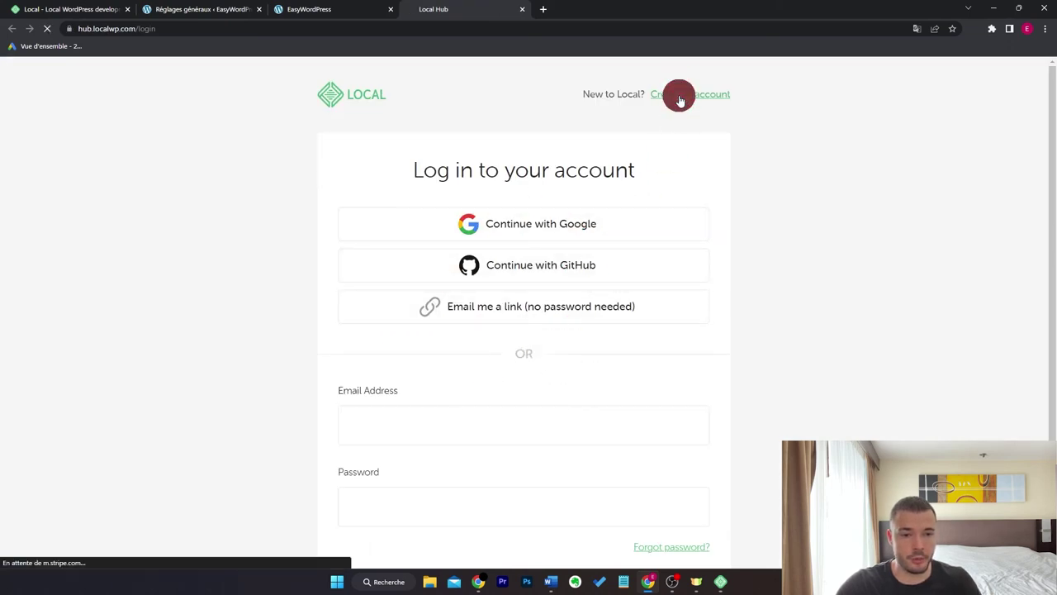
click(566, 218)
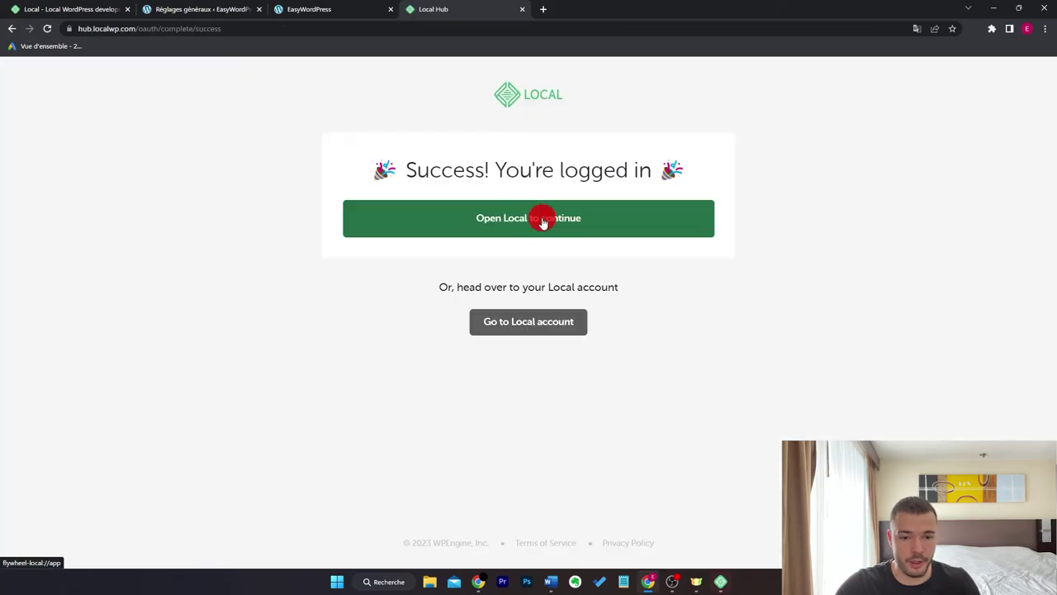
click(540, 218)
click(604, 123)
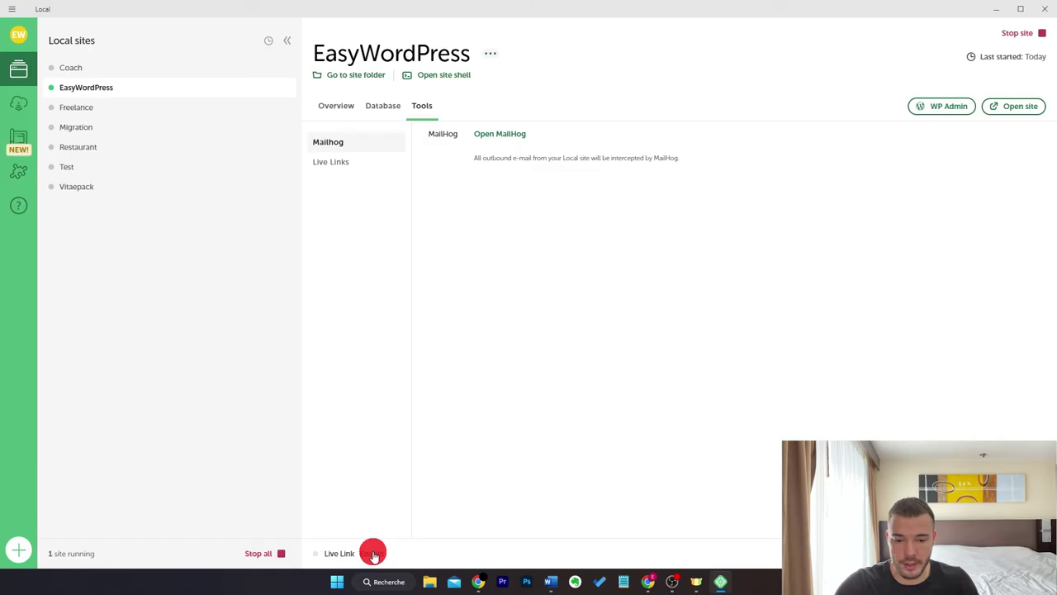
Step: Enable Live Link and load first-leather.localsite.io in a private Chrome window
click(373, 553)
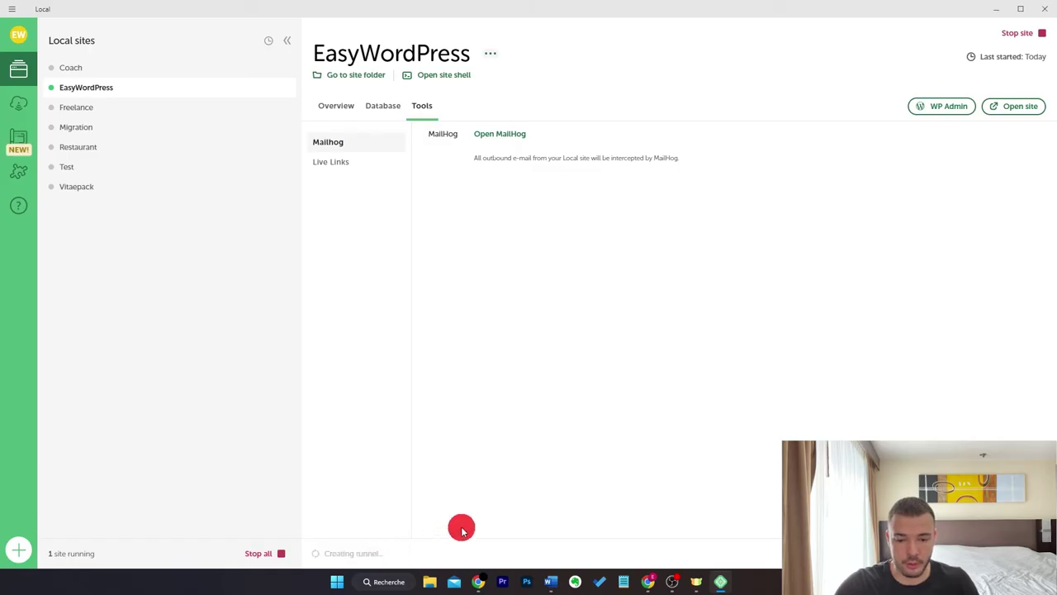
click(364, 555)
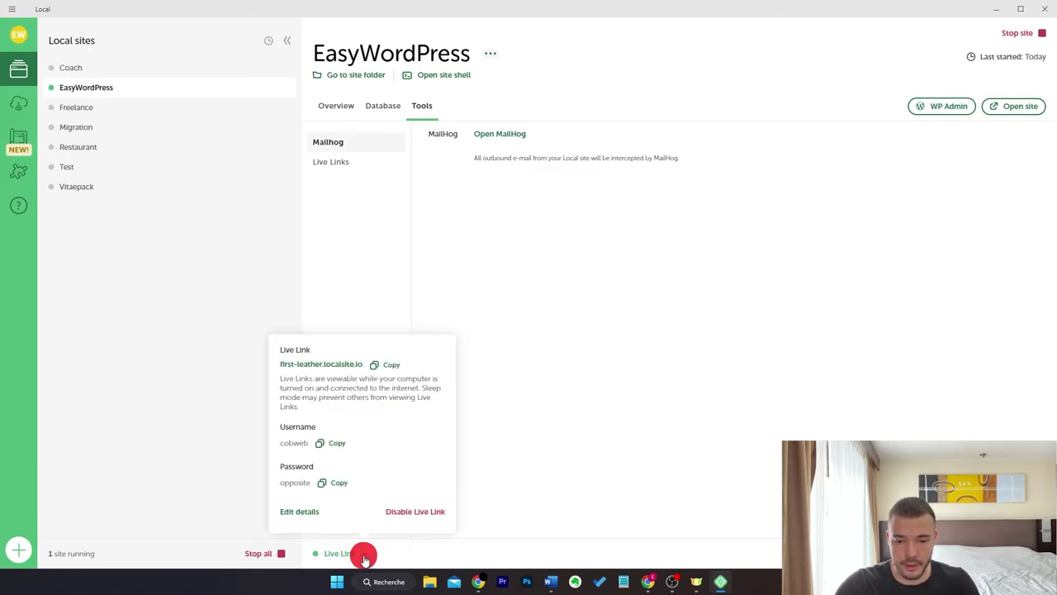
click(391, 368)
key(alt+Tab)
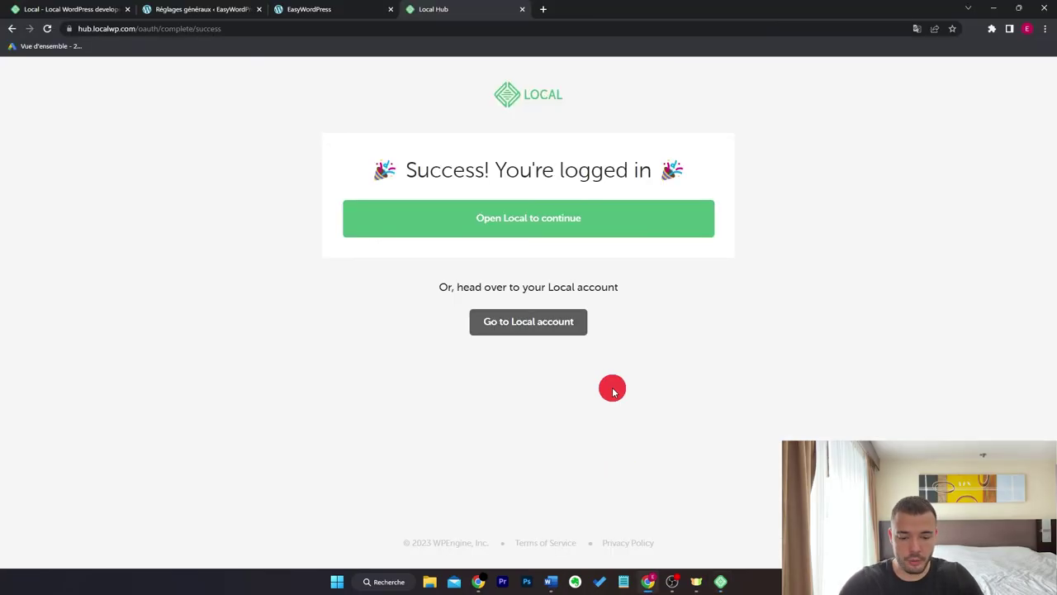
key(ctrl+shift+n)
key(ctrl+v)
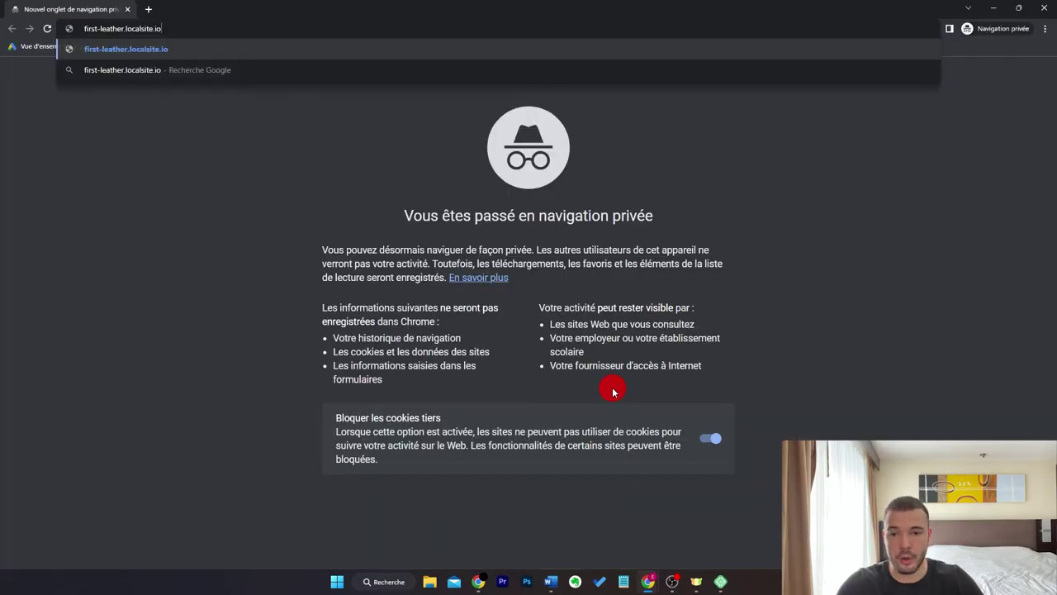
key(Return)
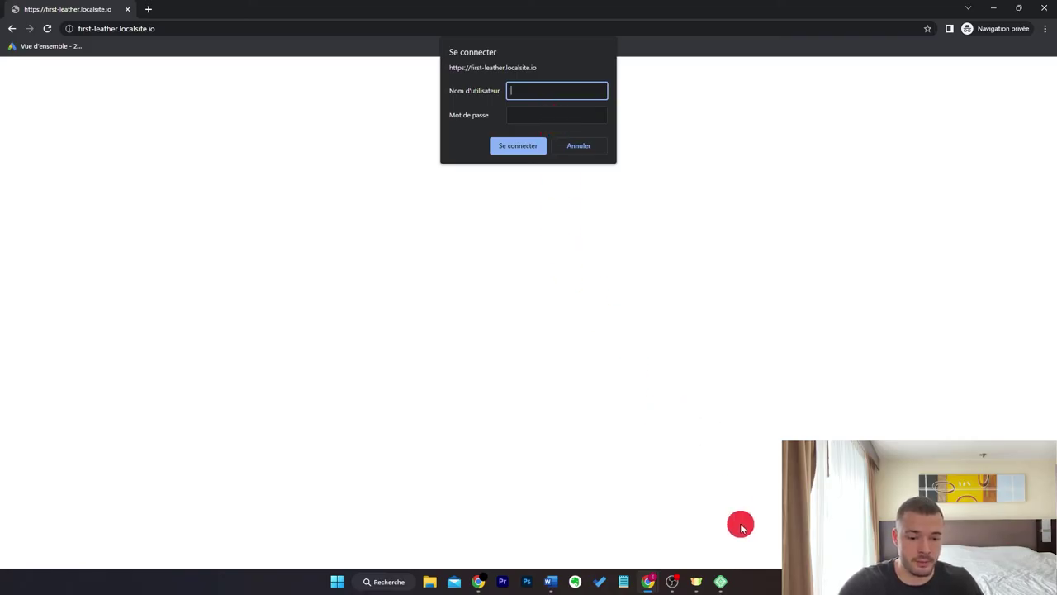
Step: Sign into the Live Link site with the copied username and password to reach the Hello world! blog
click(720, 582)
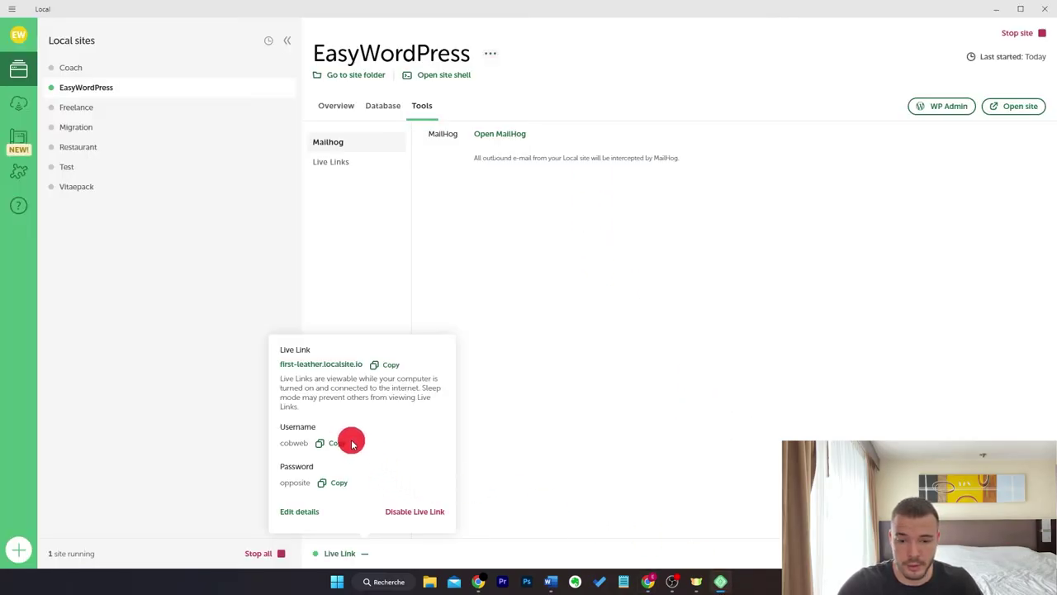
click(337, 445)
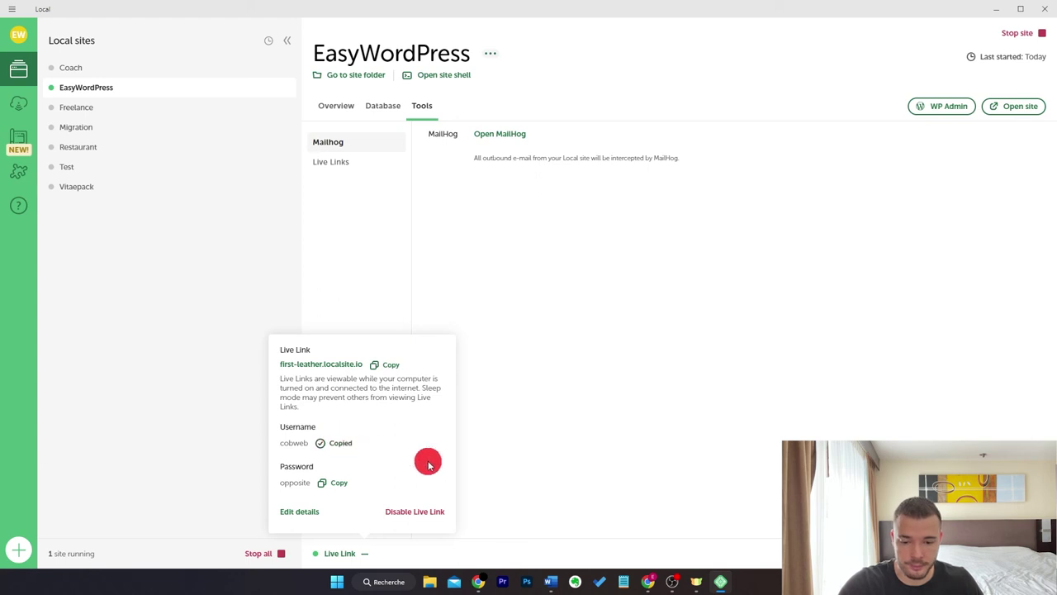
key(alt+Tab)
key(ctrl+v)
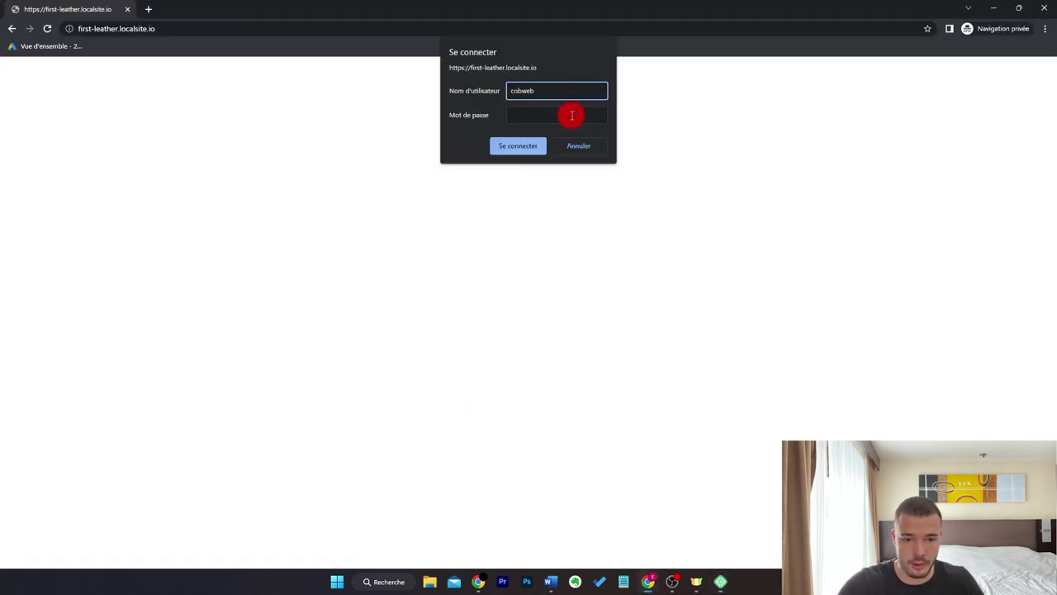
key(alt+Tab)
click(340, 483)
key(alt+Tab)
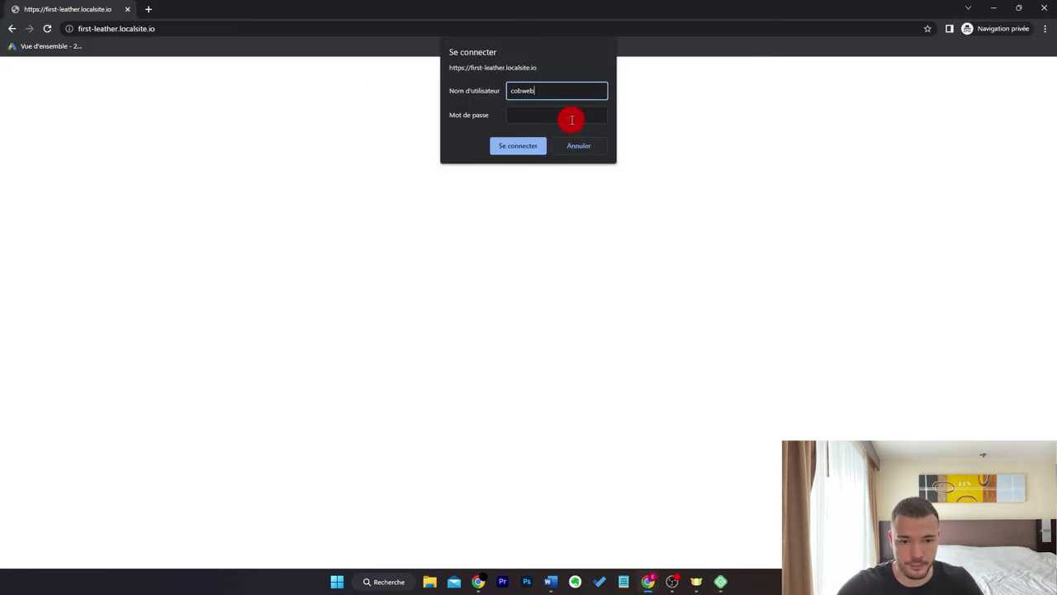
click(571, 118)
key(ctrl+v)
click(519, 146)
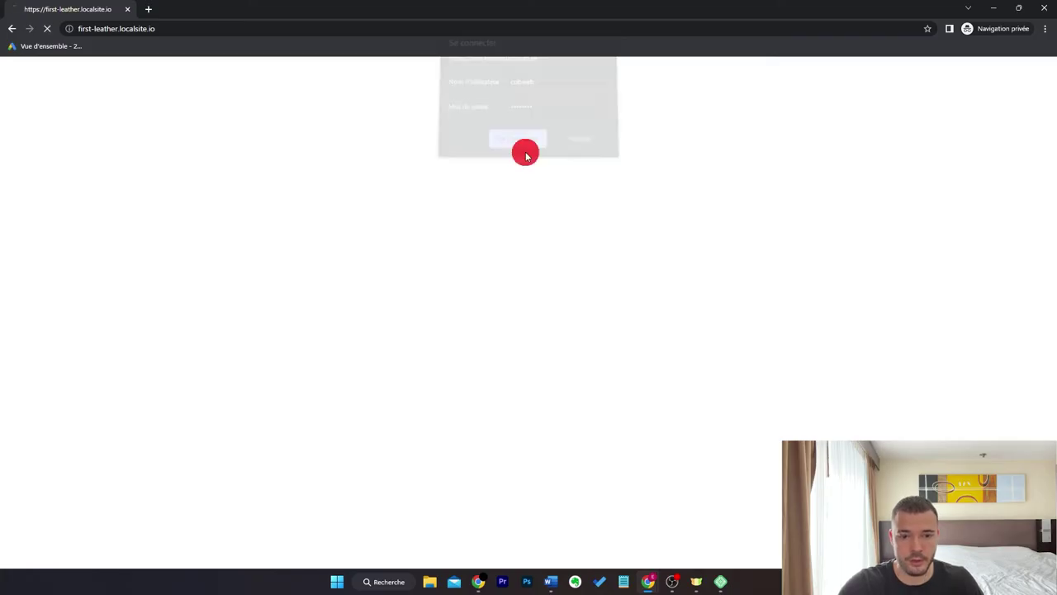
scroll(602, 338, down, 3)
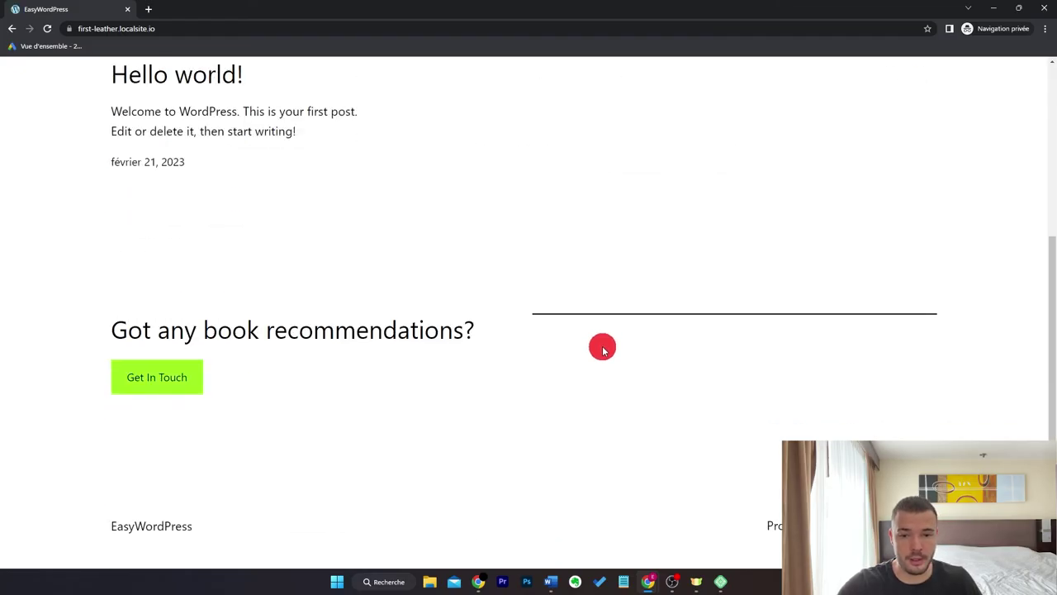
scroll(602, 347, up, 3)
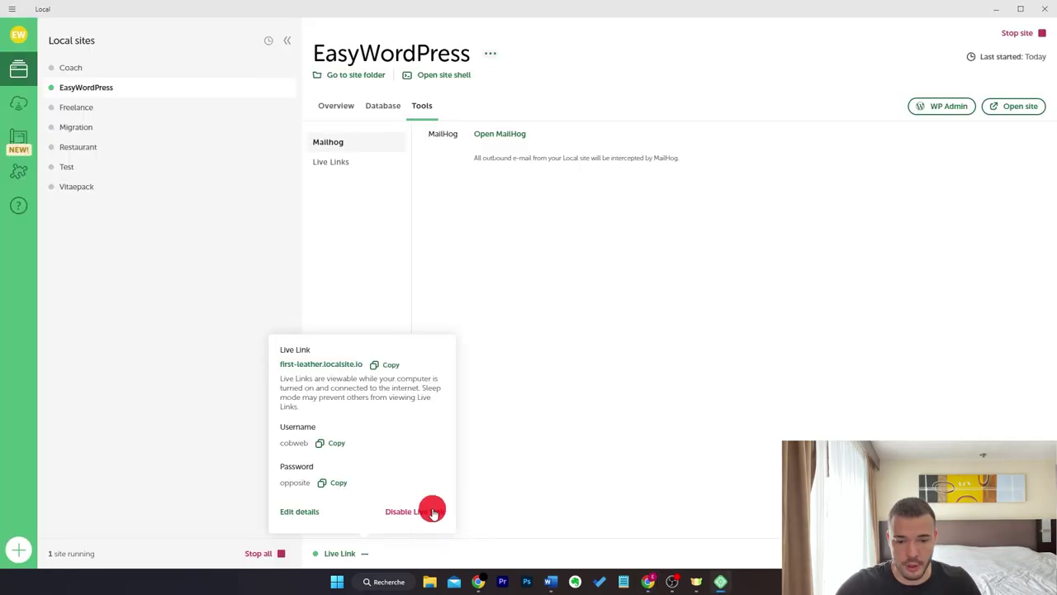
Step: Disable Live Link and browse the site folder into app > public > wp-content
click(418, 512)
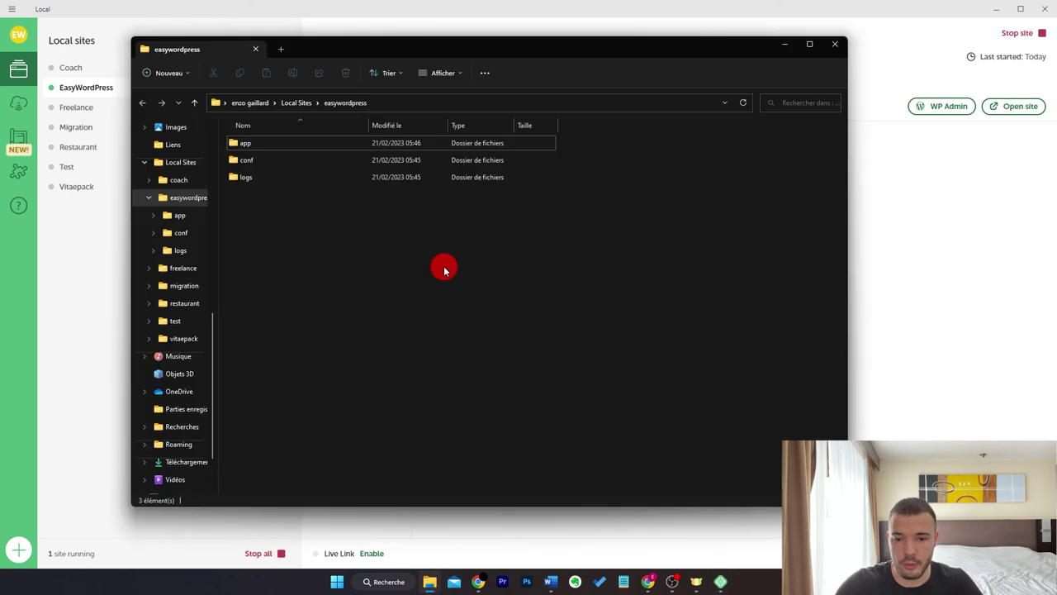
double_click(342, 147)
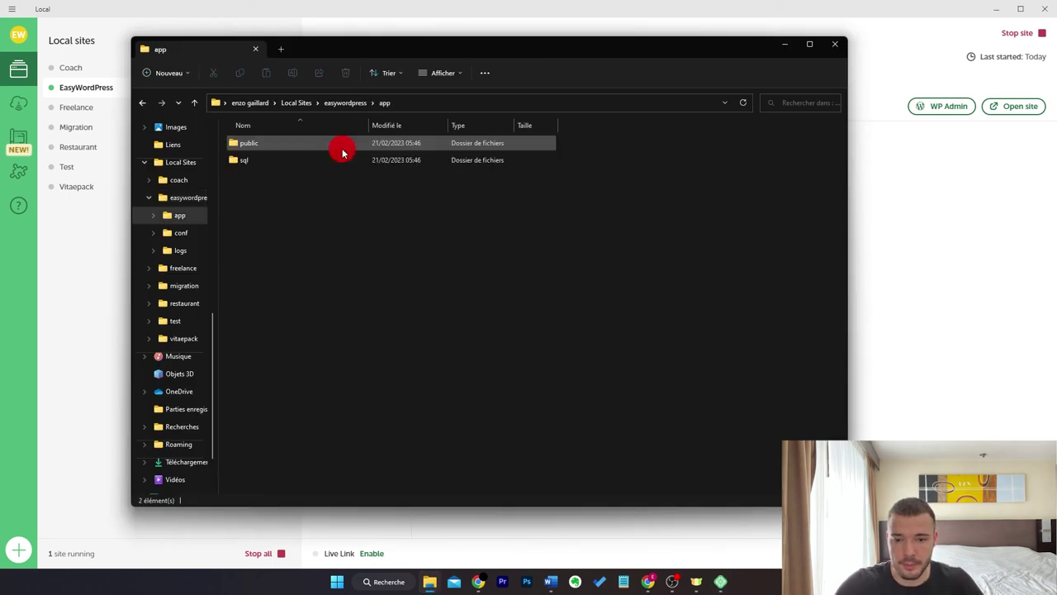
double_click(342, 147)
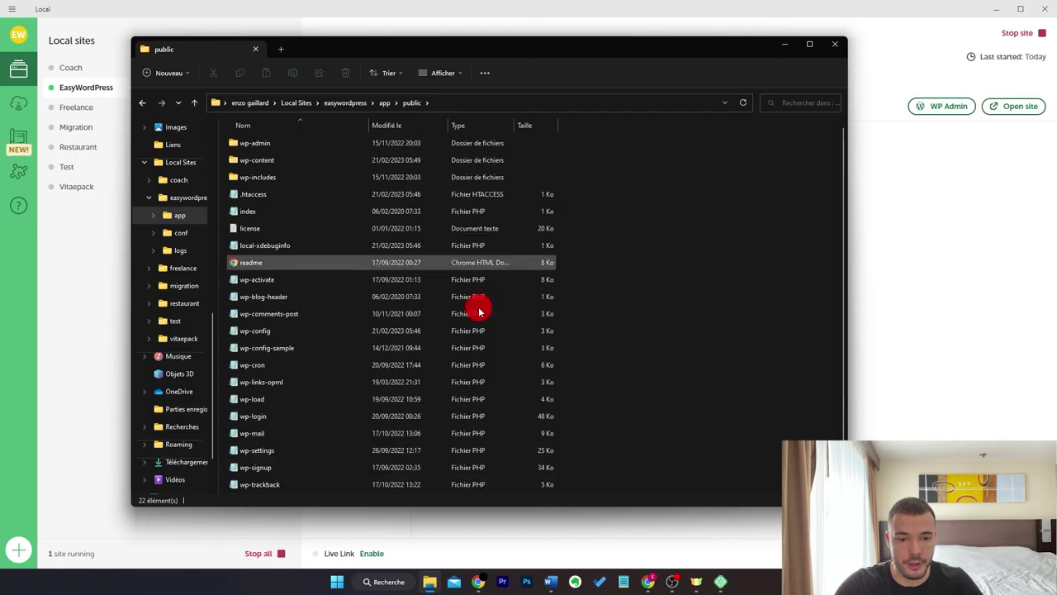
double_click(434, 162)
Step: Check the plugins folder (only index), then the themes folder's three twenty-twenty themes, and return to Local
click(422, 177)
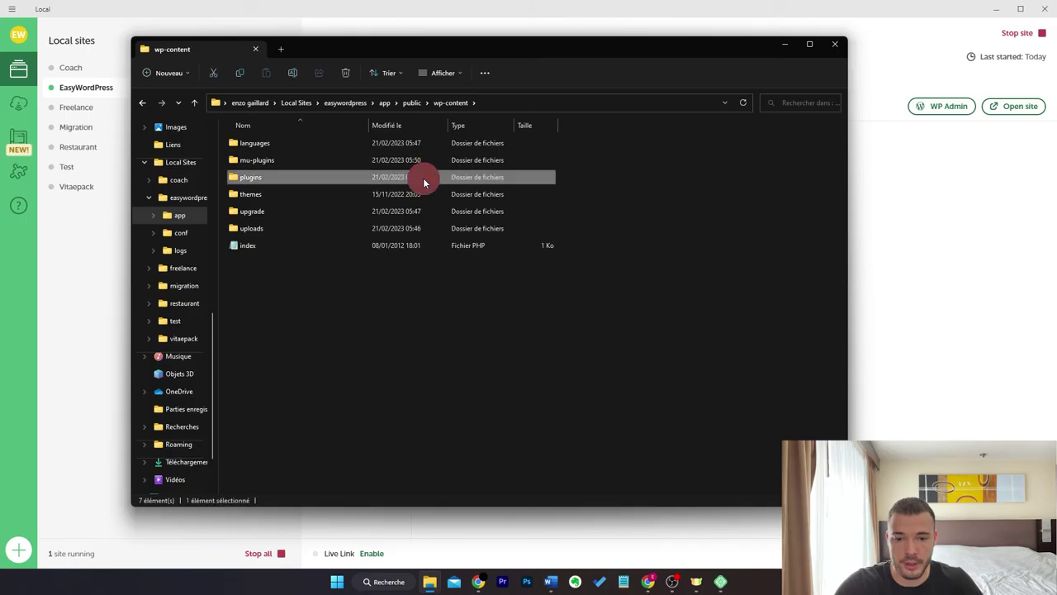
double_click(423, 177)
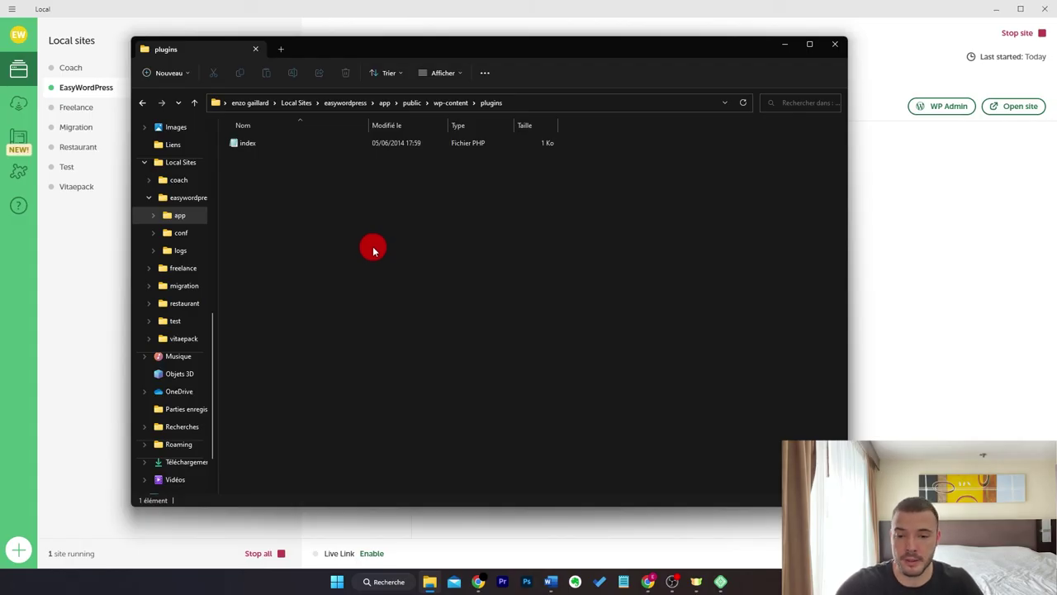
key(alt+Left)
double_click(378, 198)
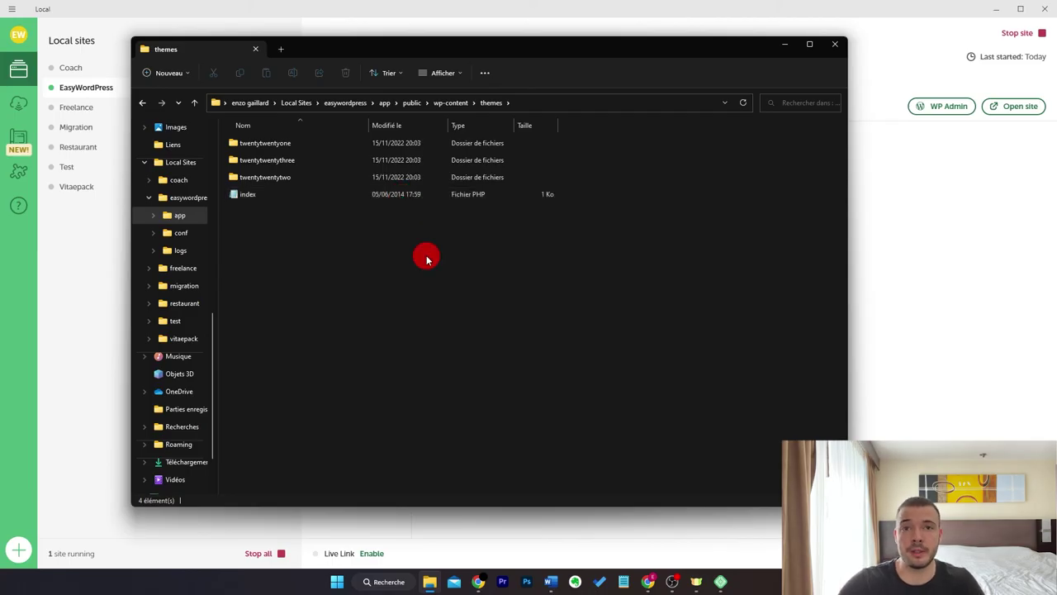
click(720, 582)
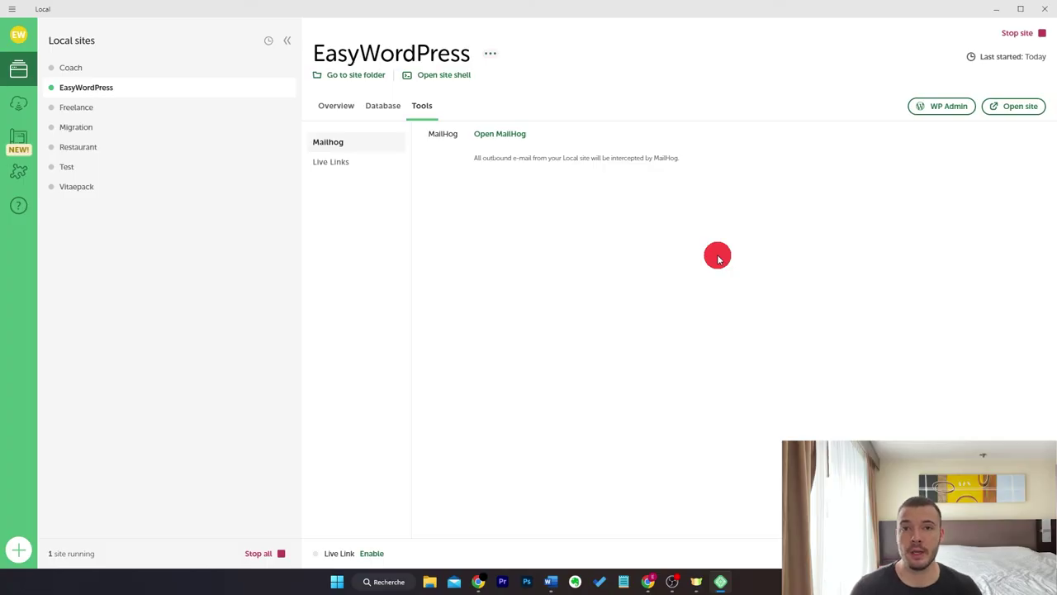